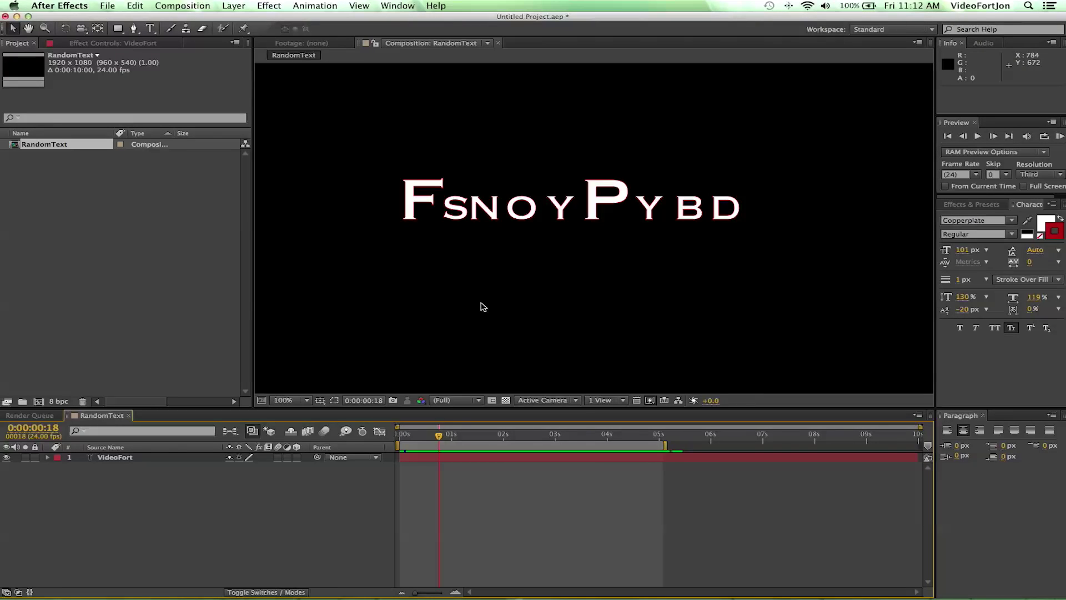
Preview RandomText, extend the work area to about 6 seconds, and replay from 4 seconds.
key(space)
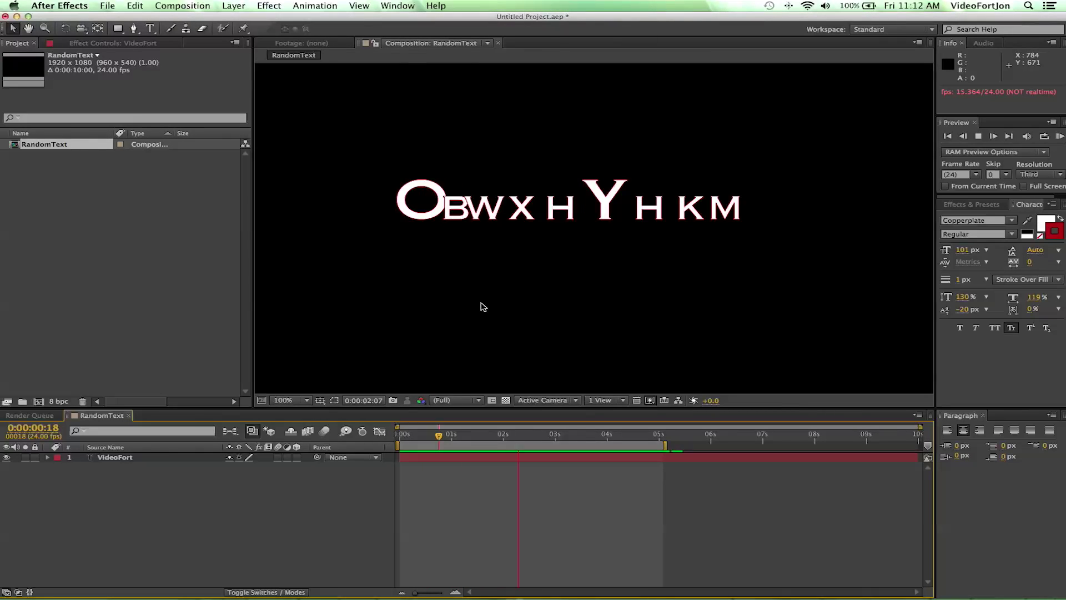
key(space)
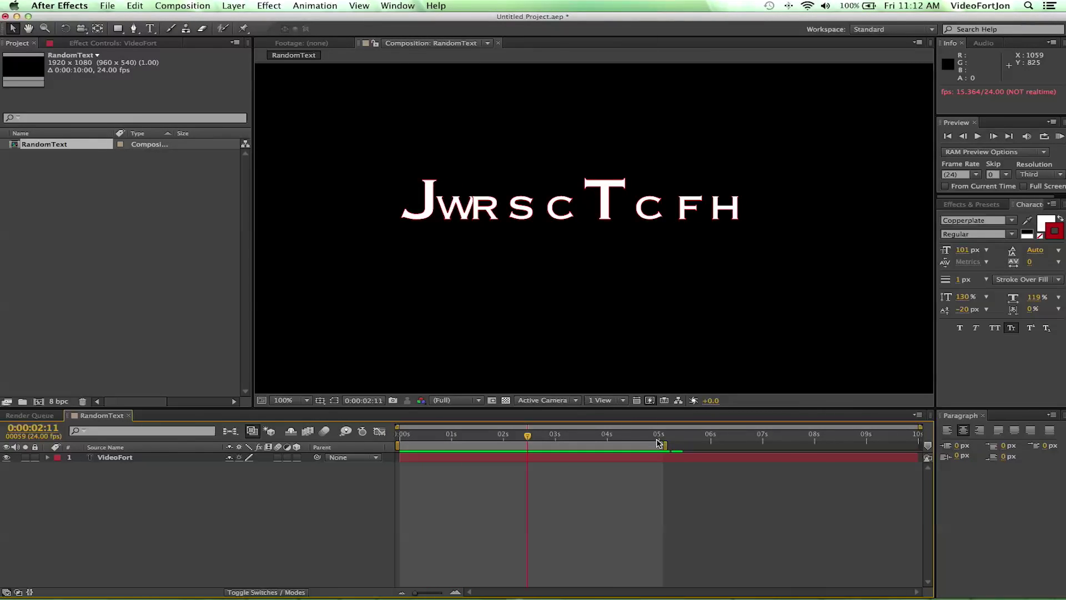
drag(667, 444, 721, 445)
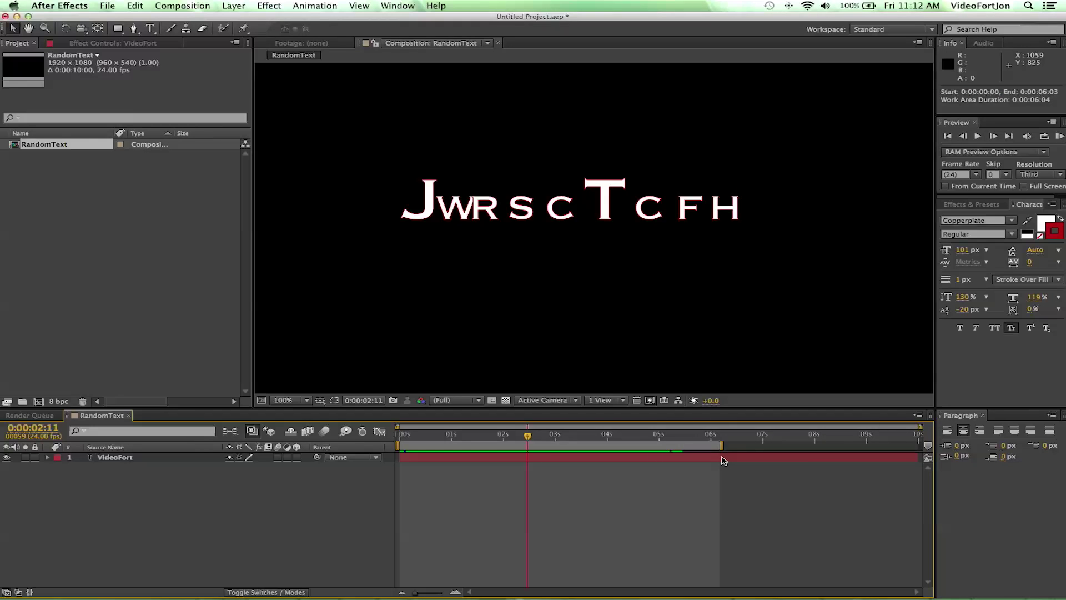
click(634, 437)
key(space)
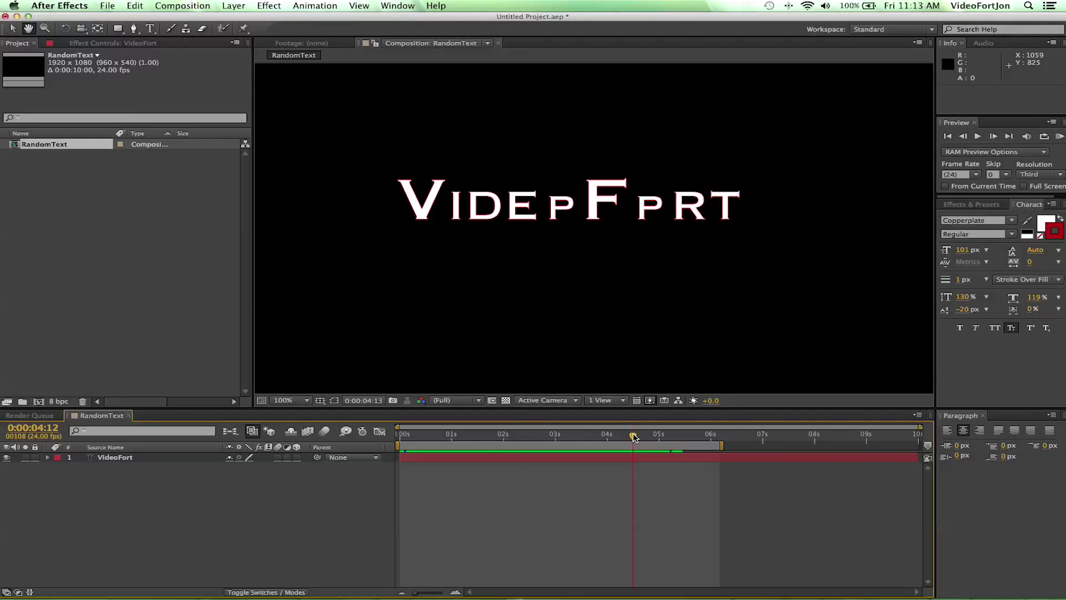
key(space)
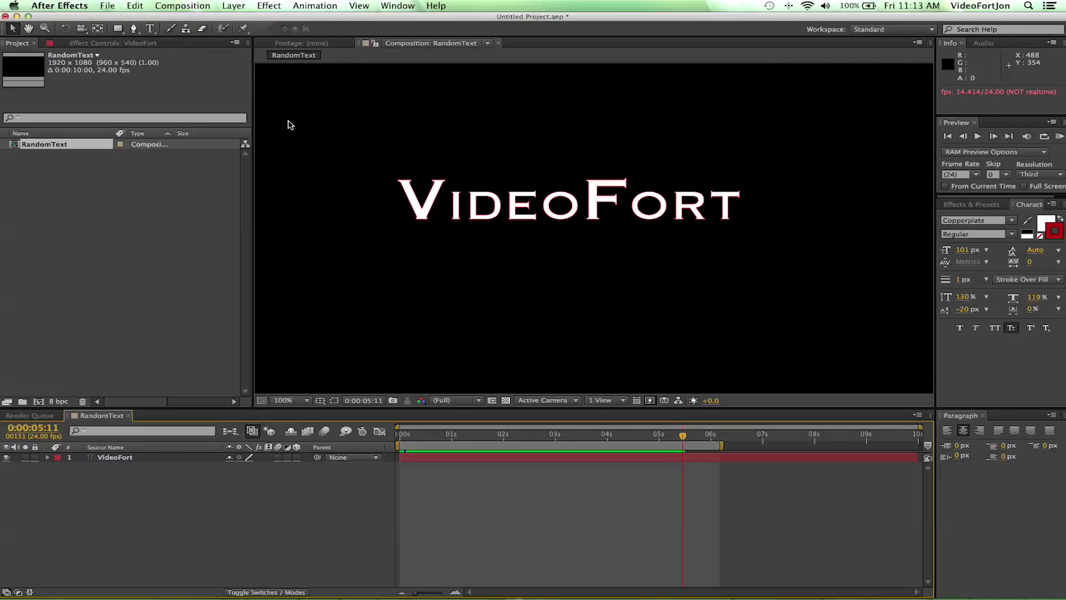
Create composition 'RandoText' at HDTV 1080, 24 fps, 10 seconds, black background.
click(146, 305)
click(192, 5)
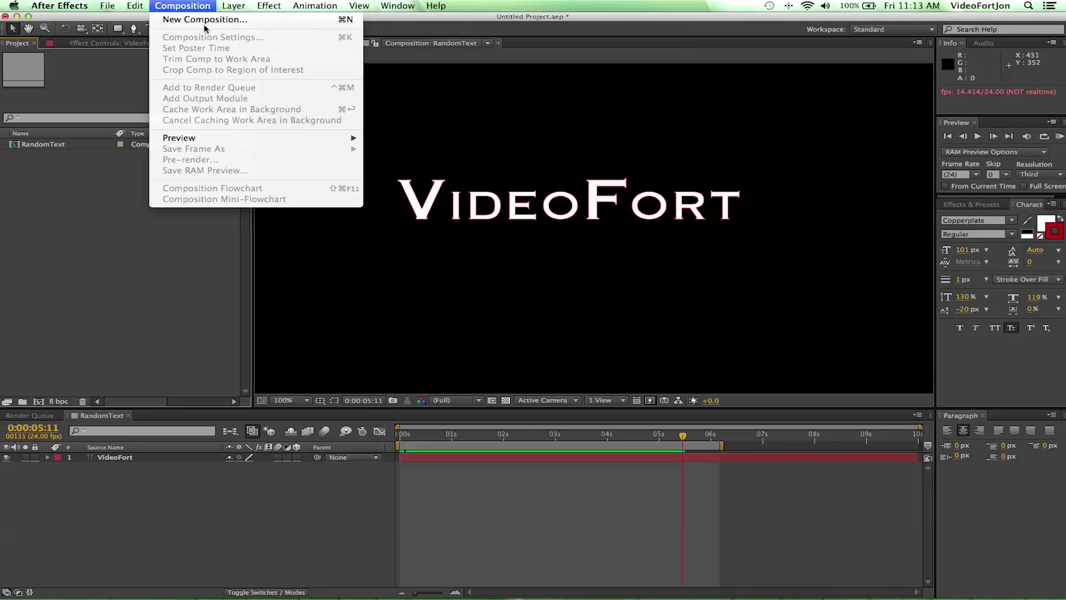
click(205, 22)
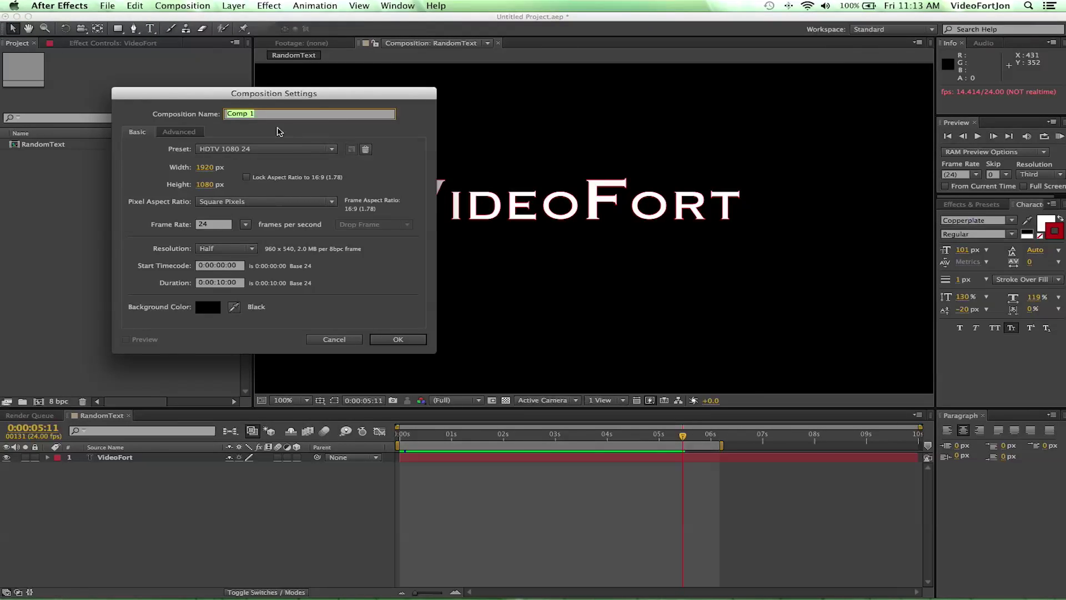
text(RandoText)
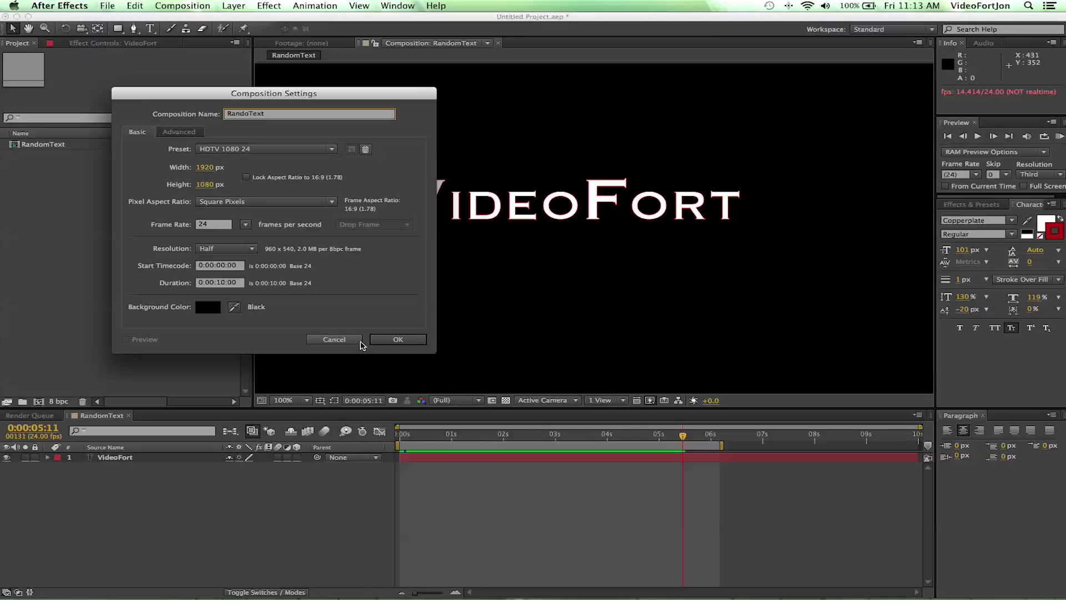
click(410, 339)
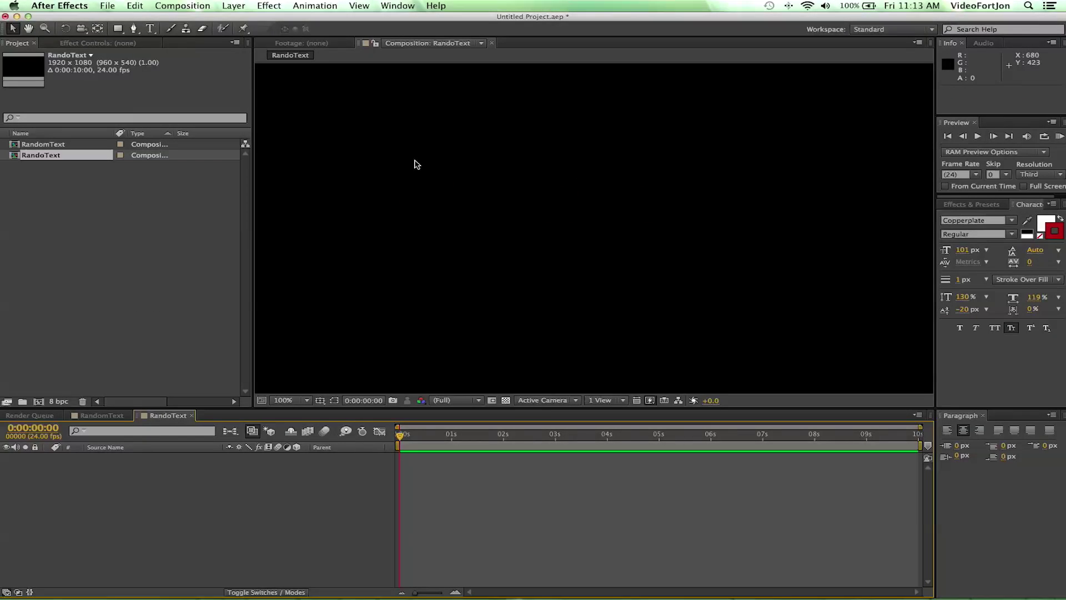
Type 'VideoFort.com' as a new text layer in the viewer, correcting the typo.
click(150, 29)
click(567, 210)
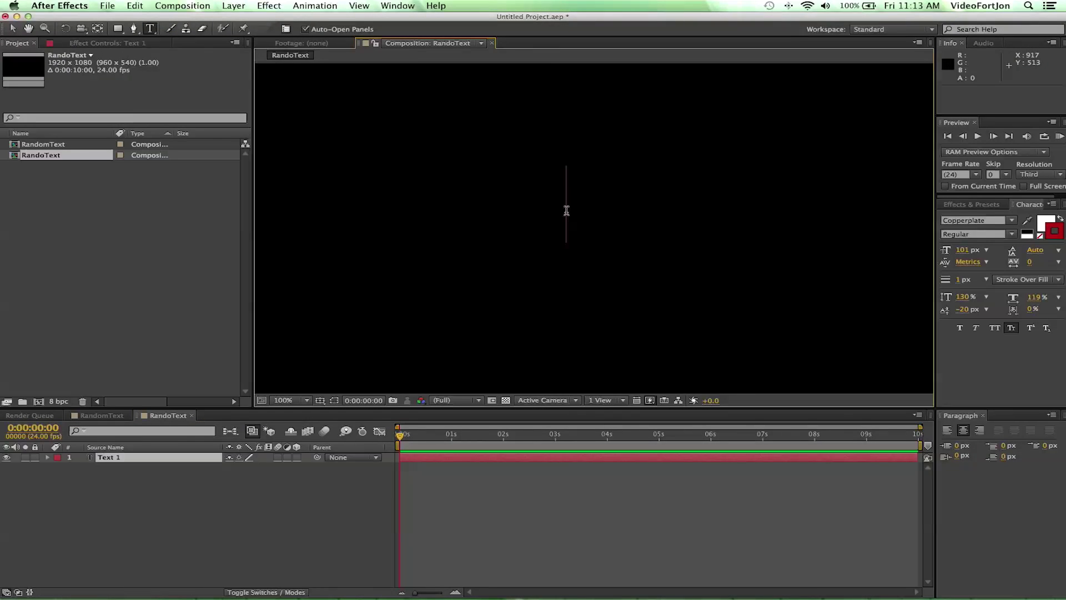
text(Vid)
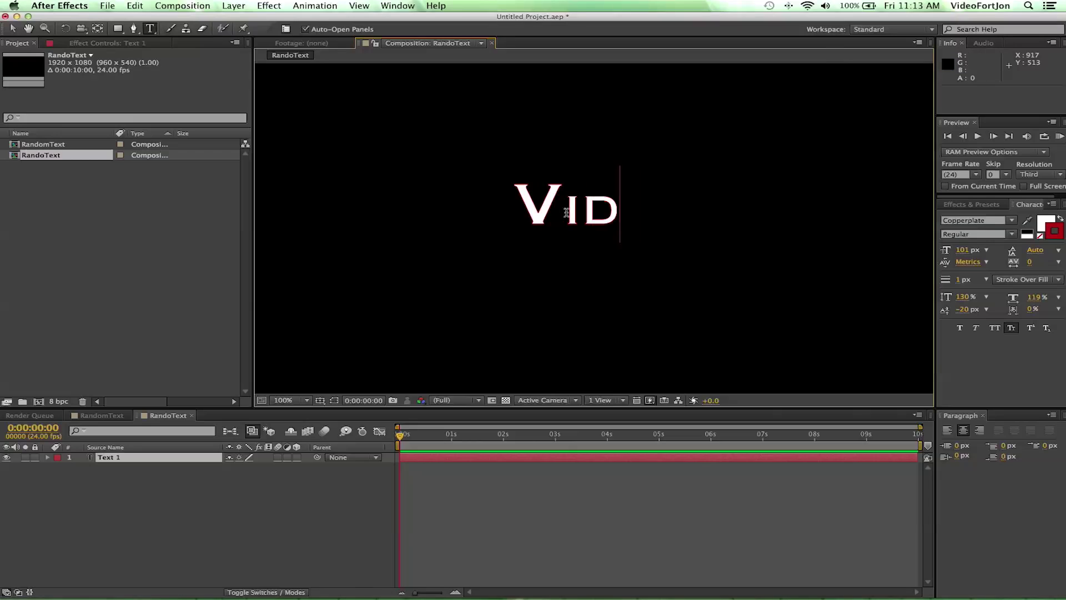
text(eoFort)
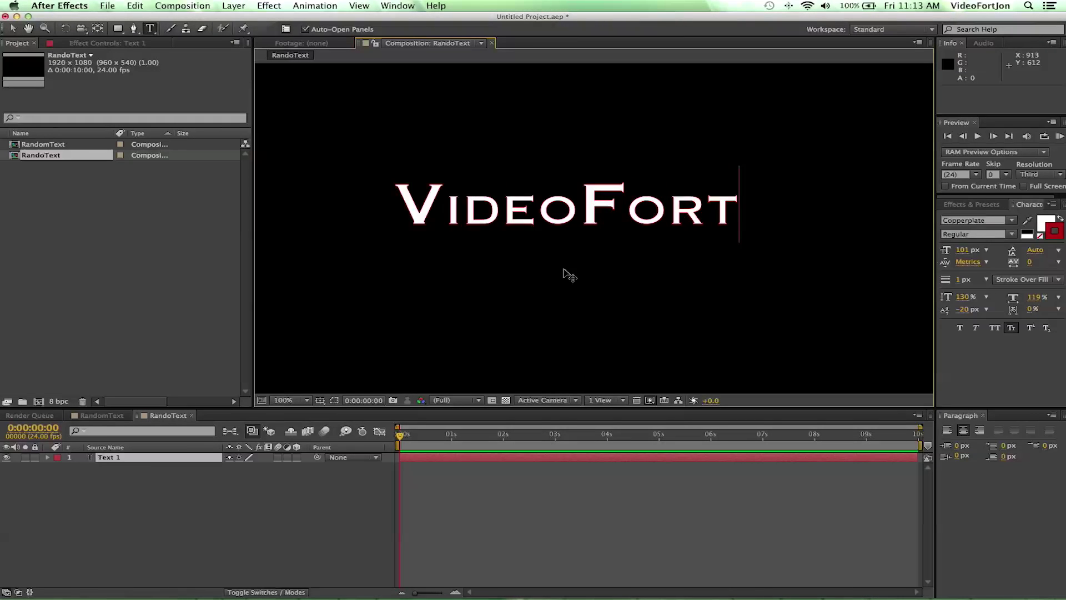
text(.com)
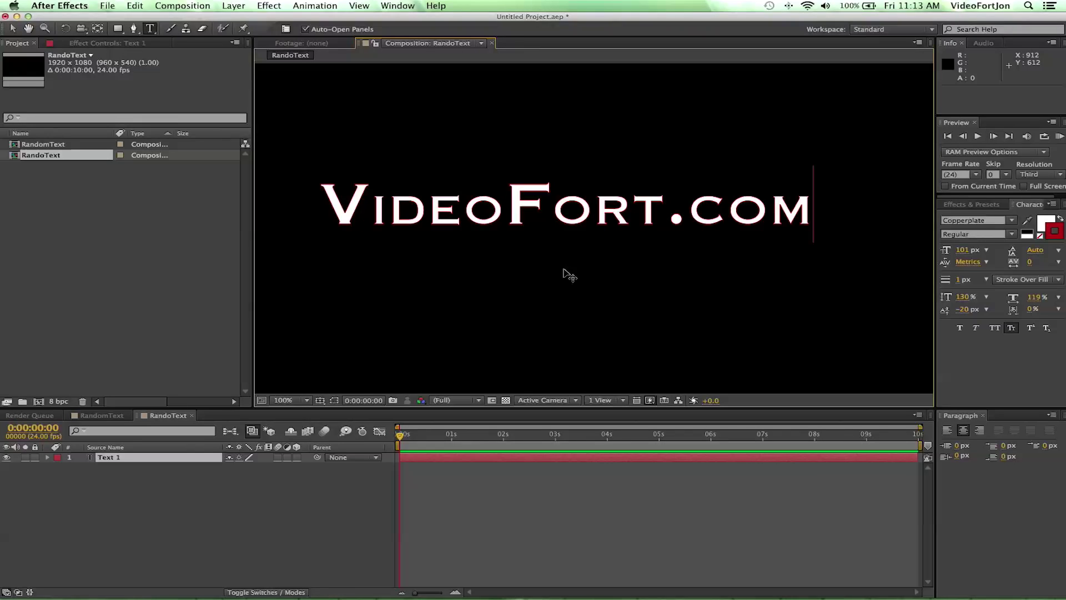
double_click(678, 213)
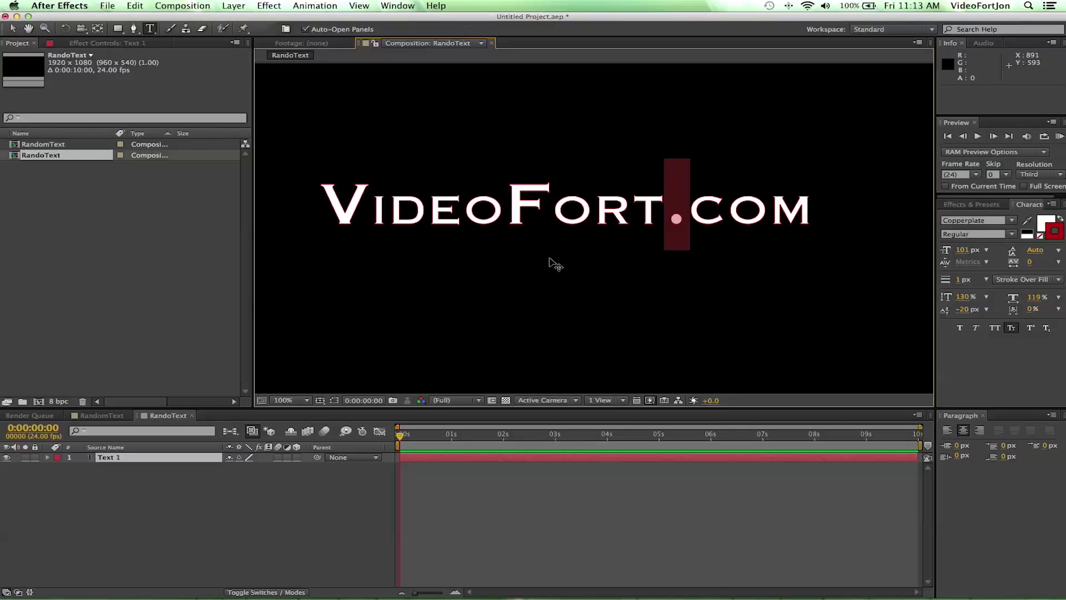
Nudge the VideoFort.com text slightly right and down and select its layer.
click(13, 29)
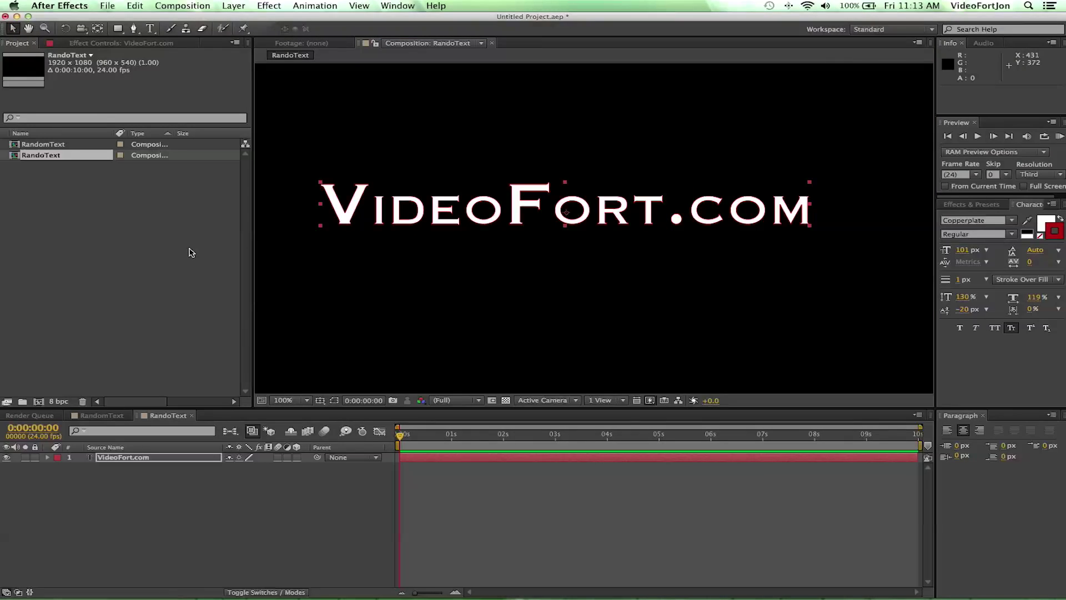
mouse_move(416, 221)
mouse_down()
mouse_move(435, 238)
mouse_move(428, 233)
mouse_up()
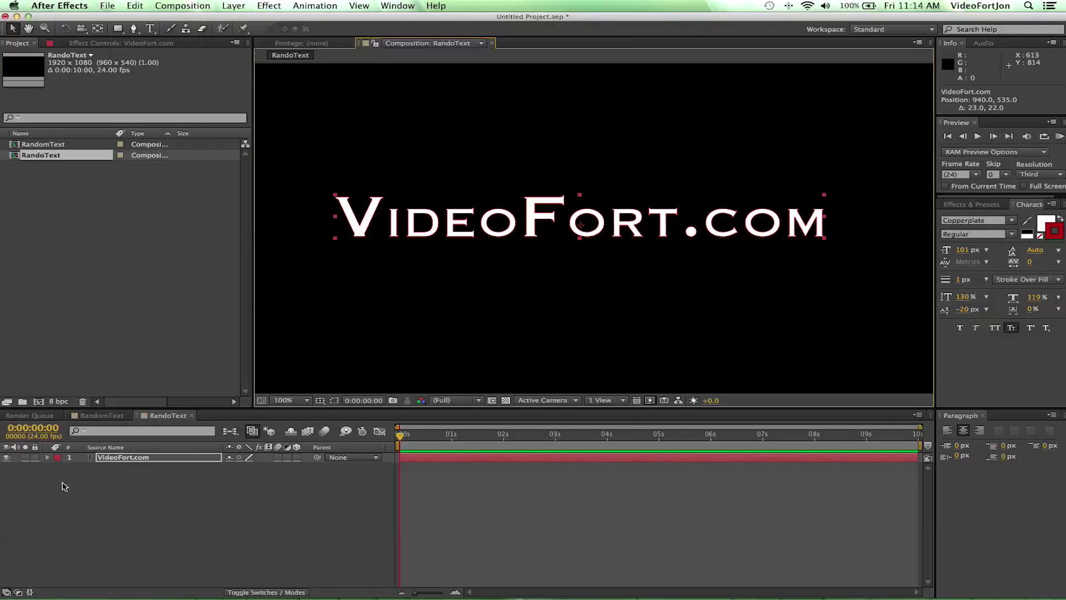
click(112, 462)
Add a text animator with a Character Offset property to the VideoFort.com layer.
click(48, 457)
click(303, 467)
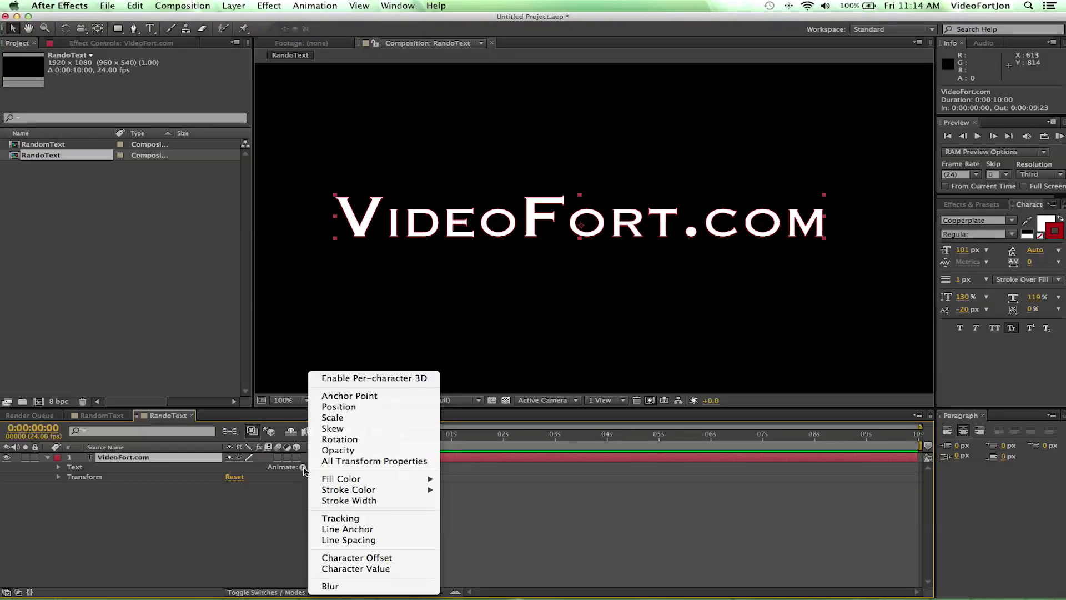
click(283, 495)
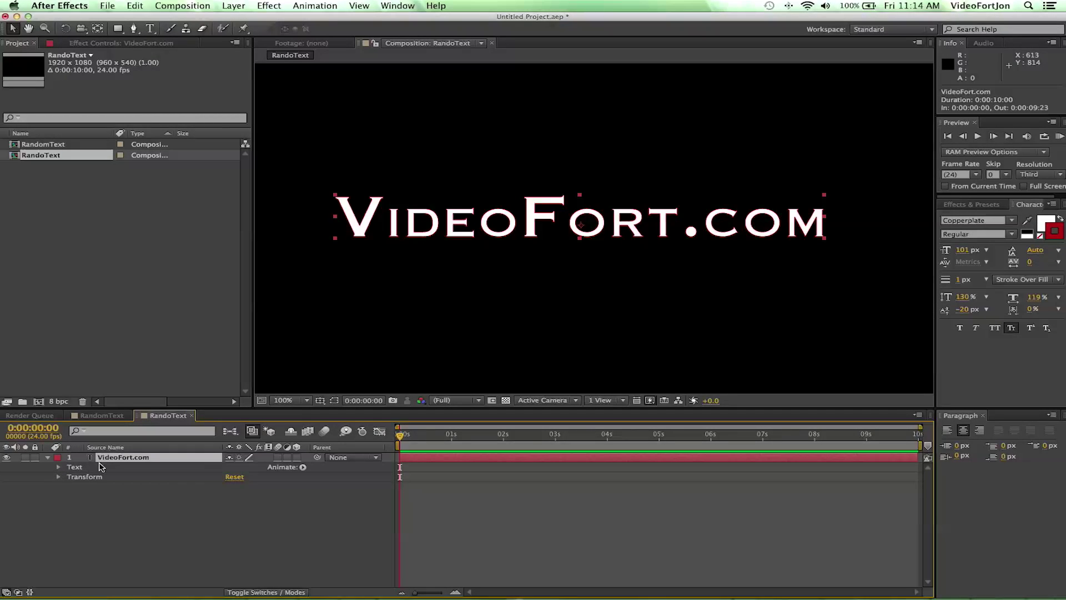
click(302, 467)
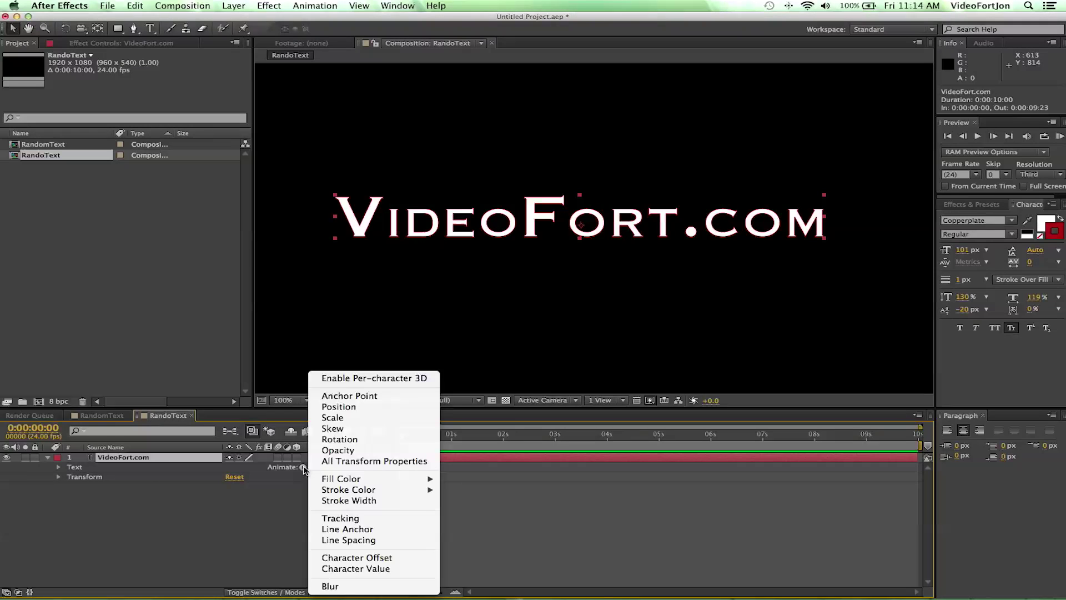
click(357, 558)
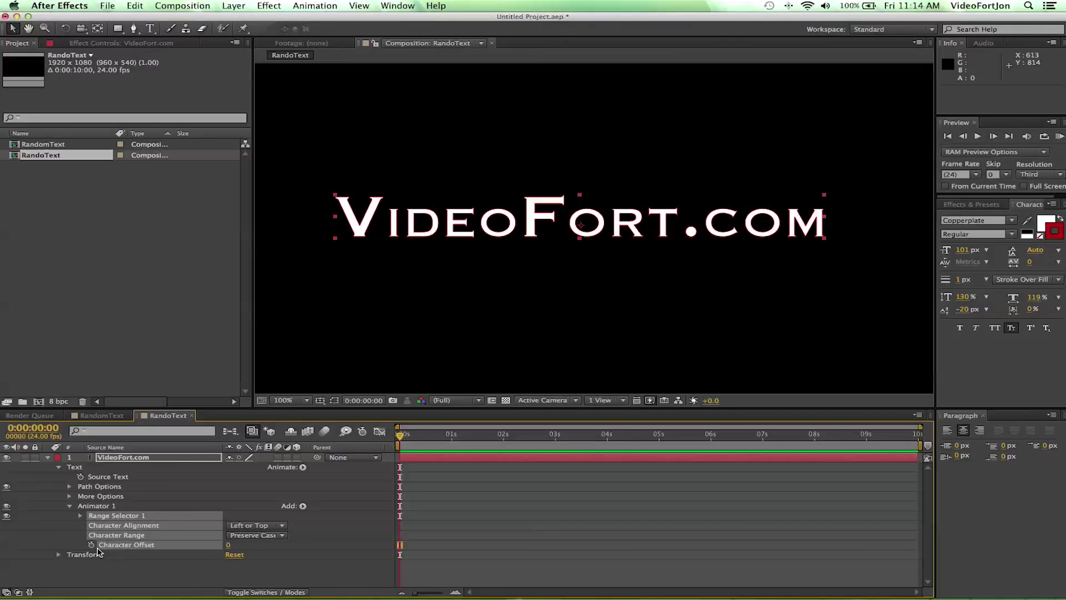
Set a starting Character Offset keyframe of 6 at 0 seconds.
click(135, 555)
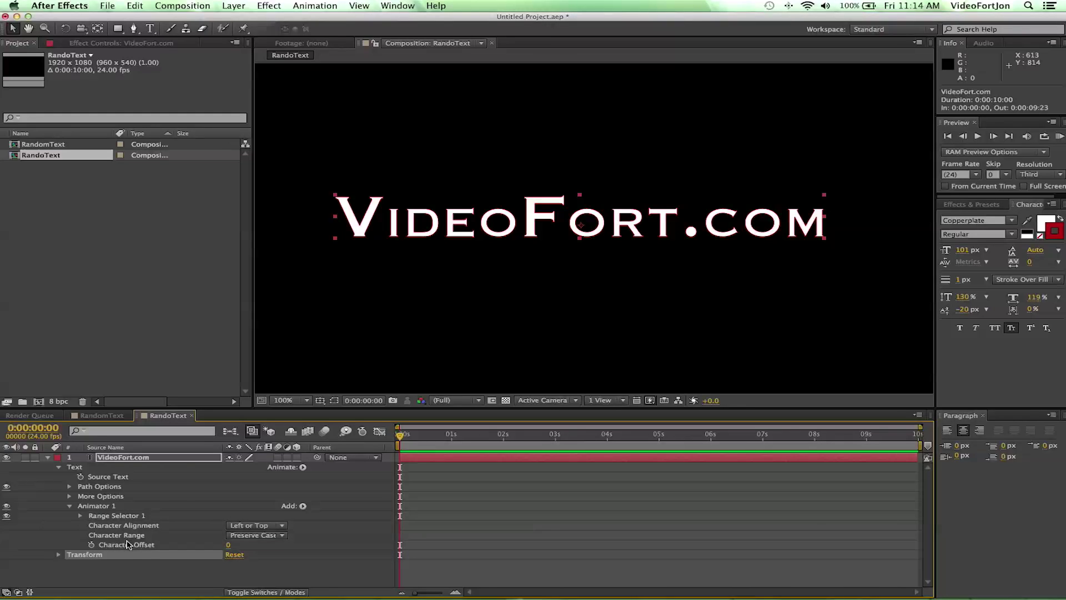
click(127, 546)
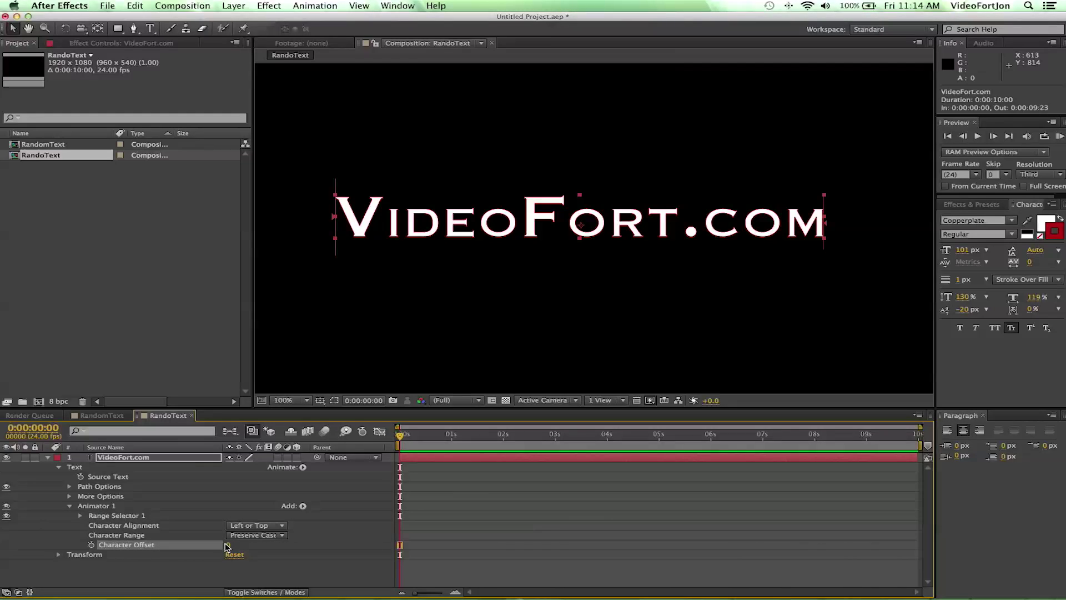
mouse_move(227, 549)
mouse_down()
mouse_move(295, 544)
mouse_move(229, 546)
mouse_up()
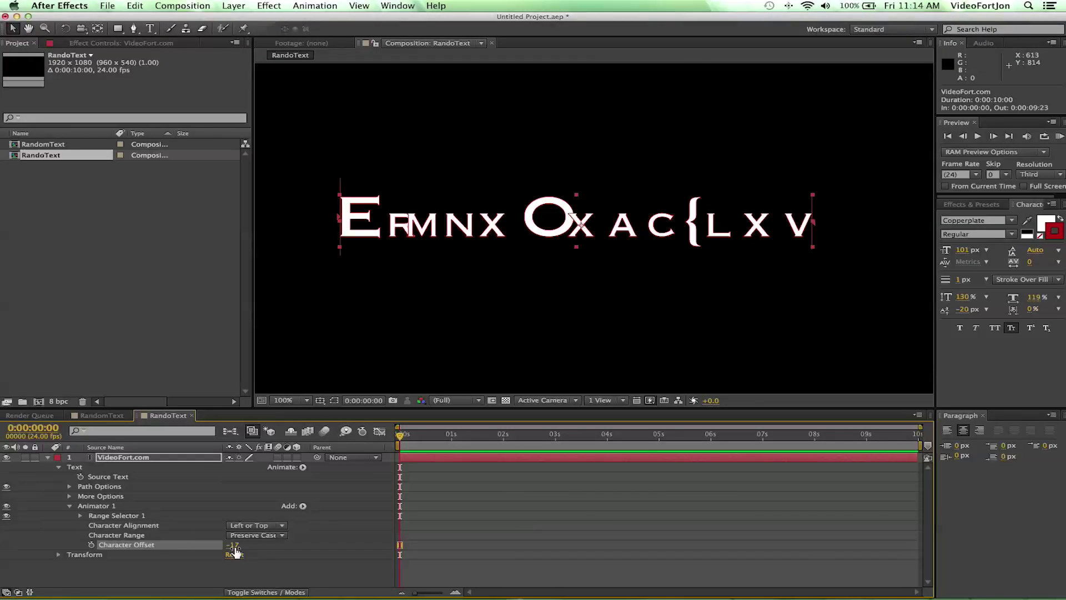
click(235, 546)
text(0)
key(Return)
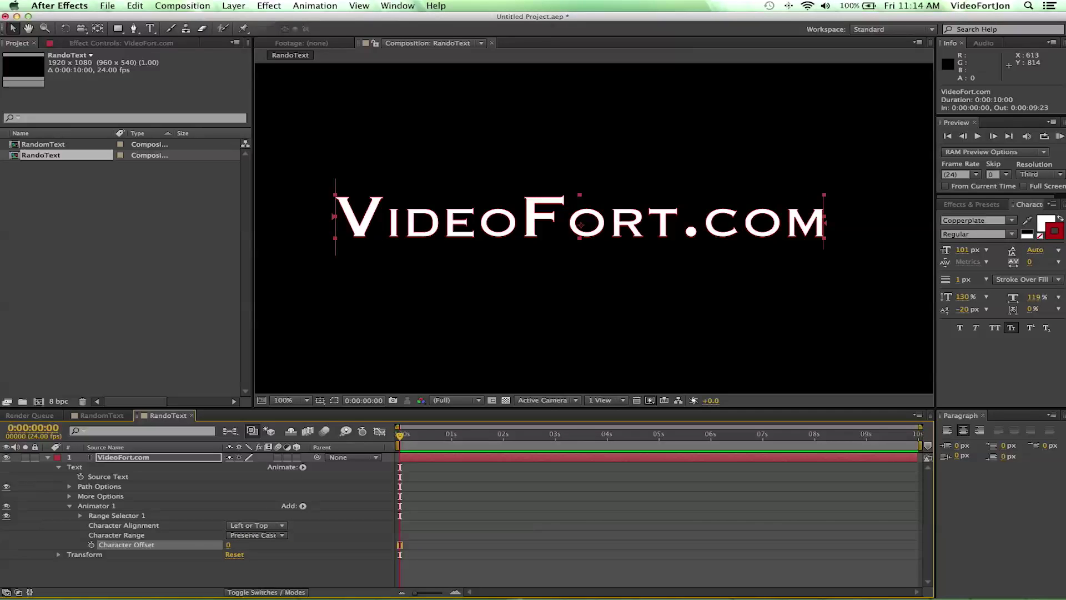
click(91, 545)
drag(229, 544, 236, 547)
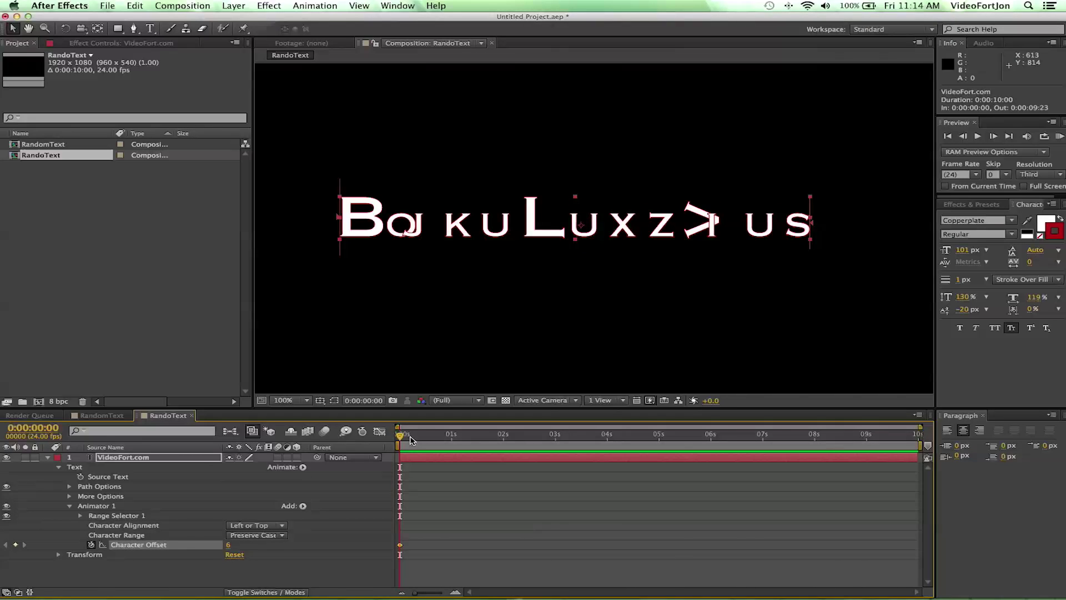
Keyframe Character Offset to 0 at 3 seconds and 100 at 1:13.
drag(404, 436, 559, 461)
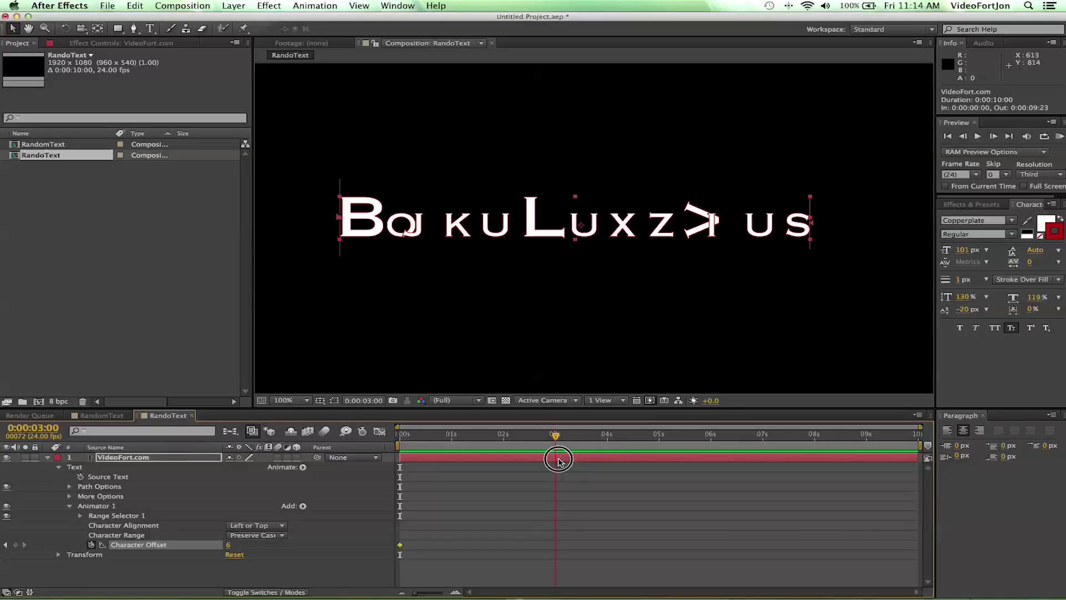
click(230, 547)
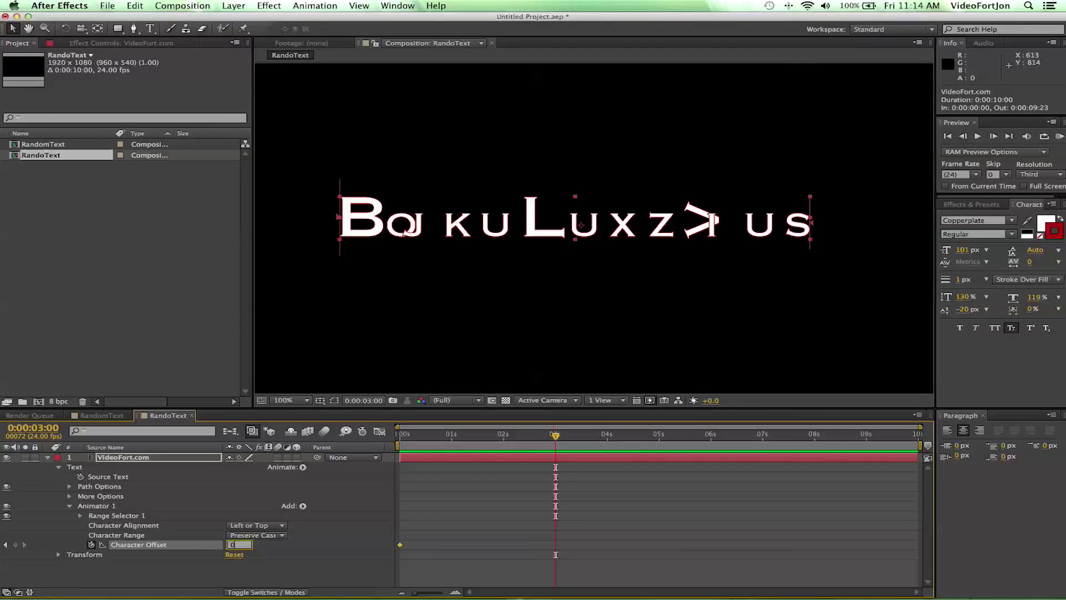
text(0)
key(Return)
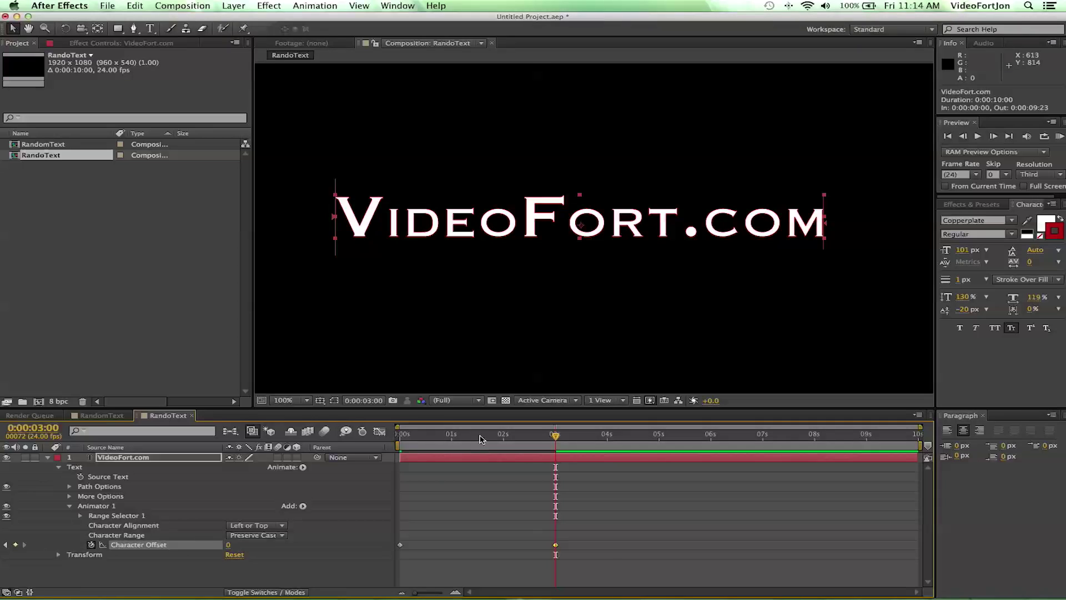
click(481, 437)
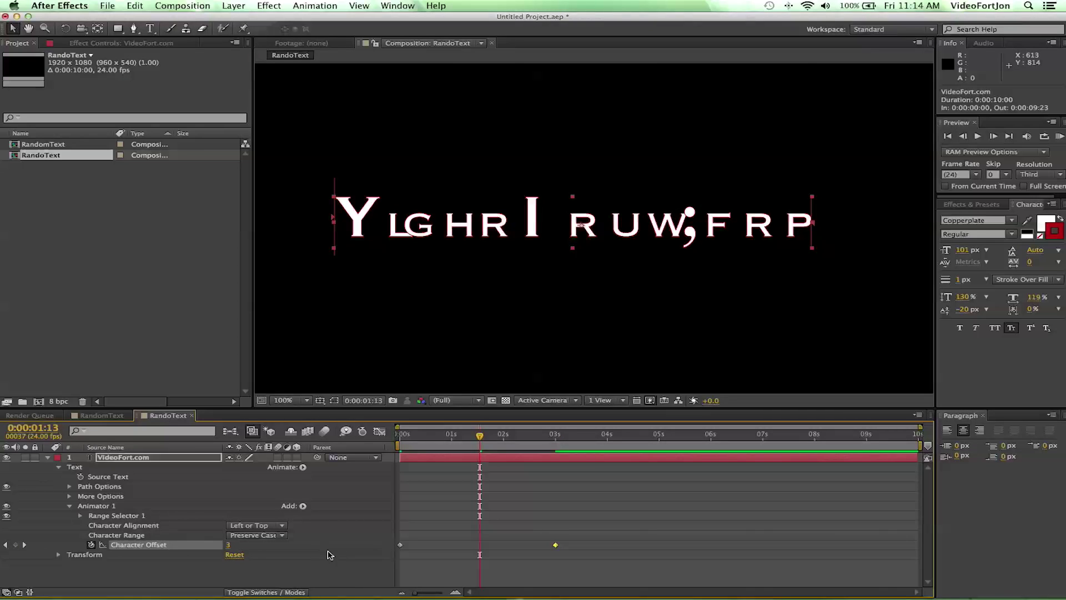
click(229, 546)
text(100)
key(Return)
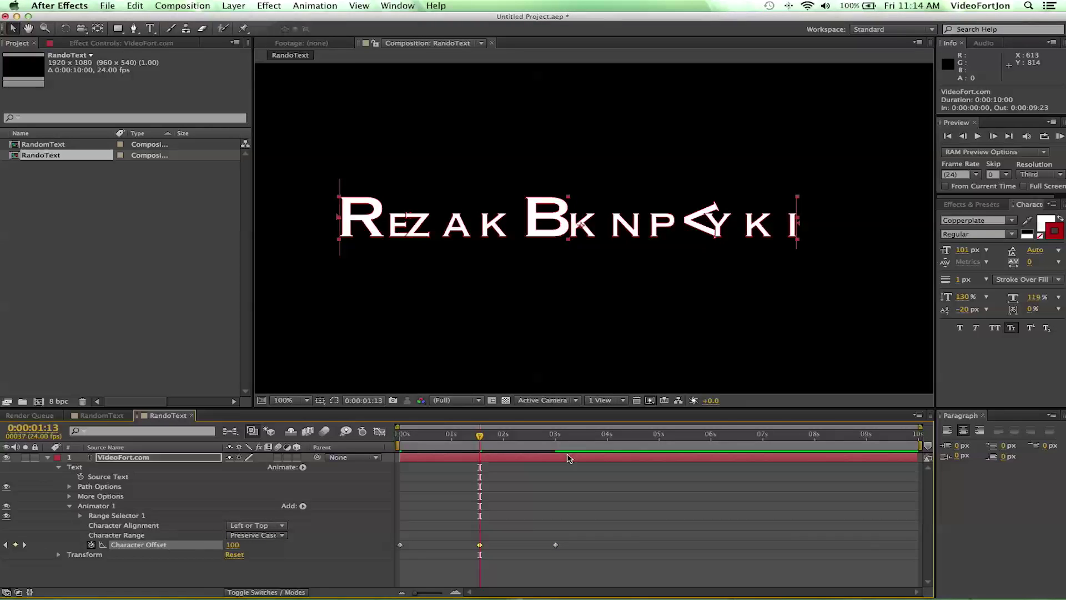
End the work area at 3:13 and preview the animation in real time.
click(584, 438)
key(n)
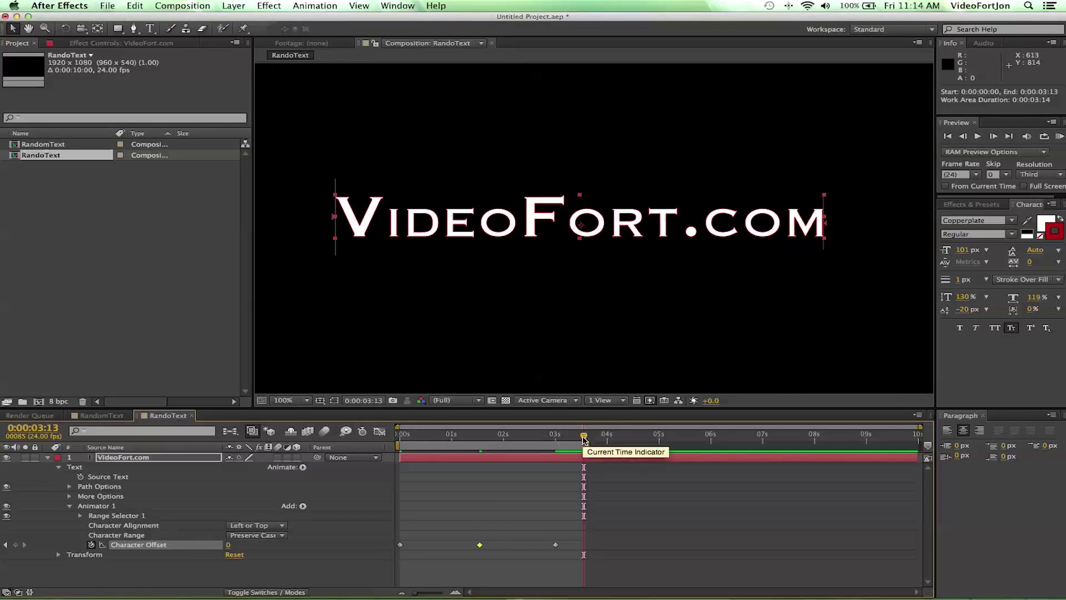
key(KP_0)
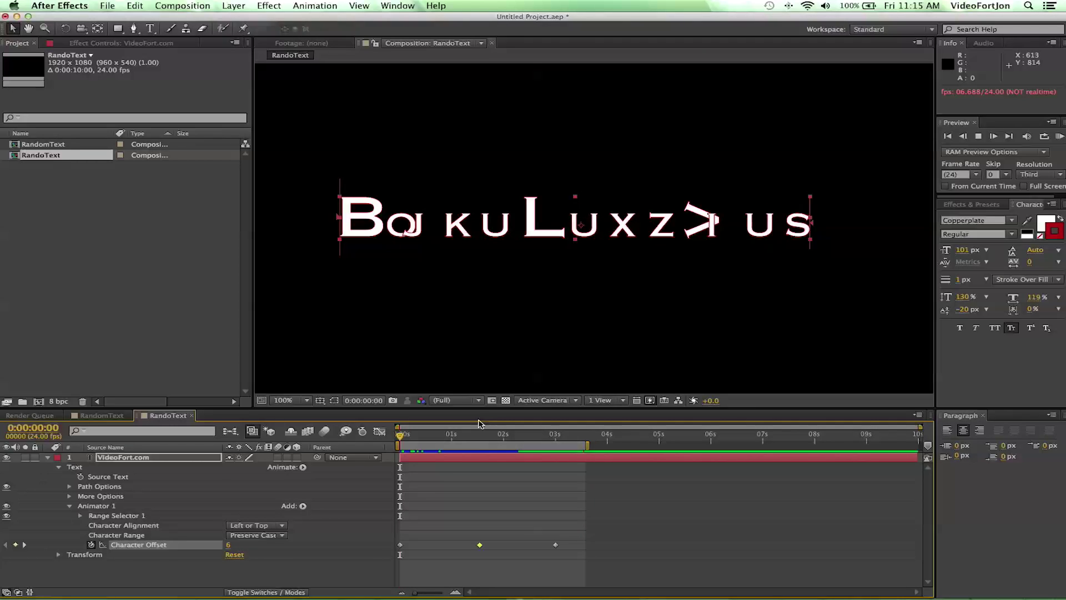
Scrub back to the 3-second keyframe and clear all Character Offset keyframes.
click(481, 439)
drag(481, 439, 564, 445)
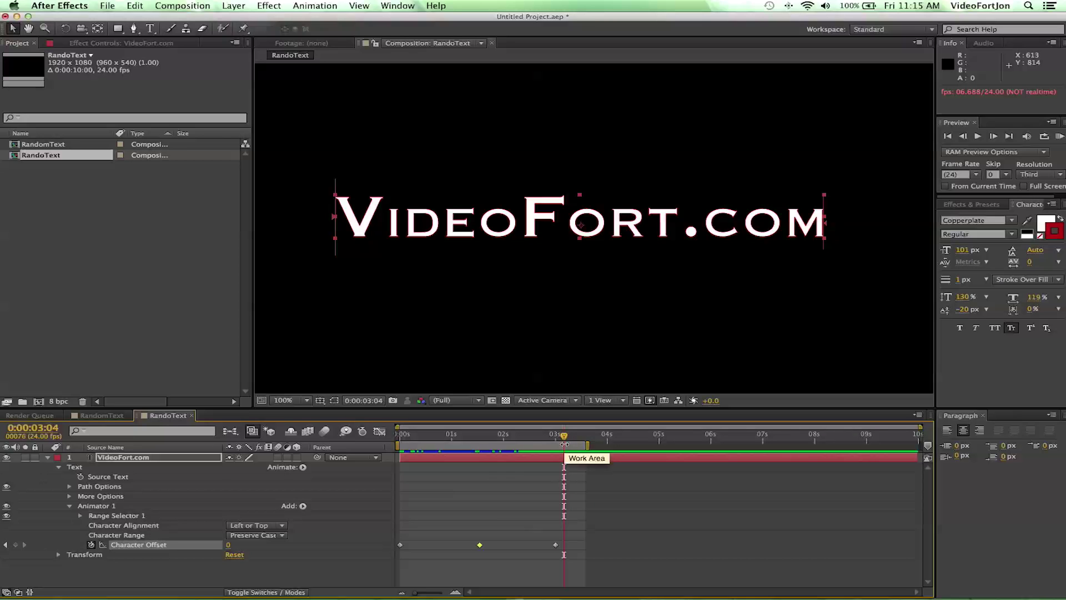
drag(564, 439, 360, 436)
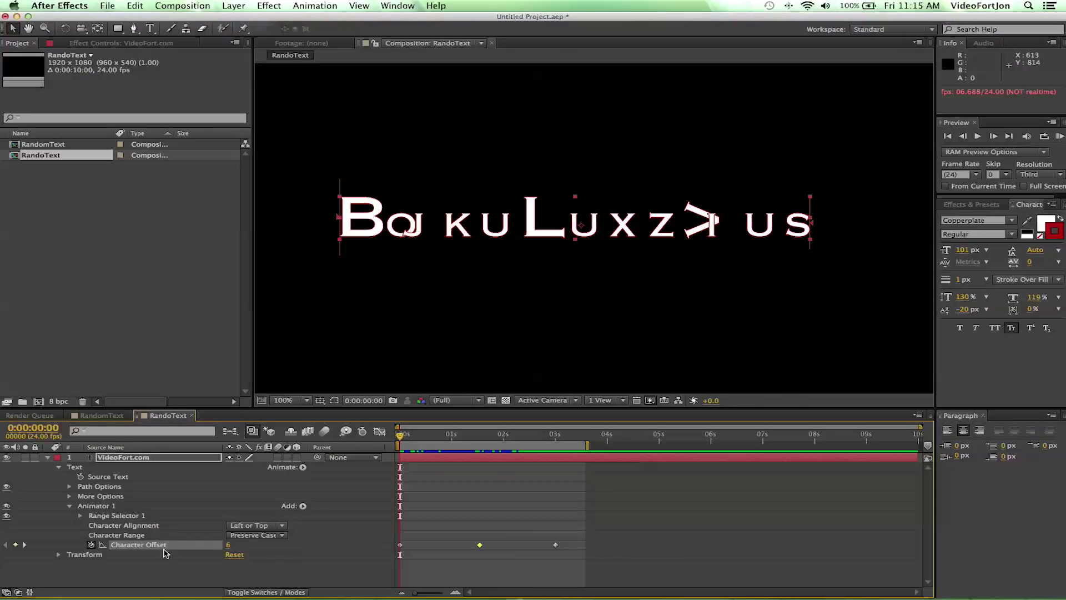
click(92, 546)
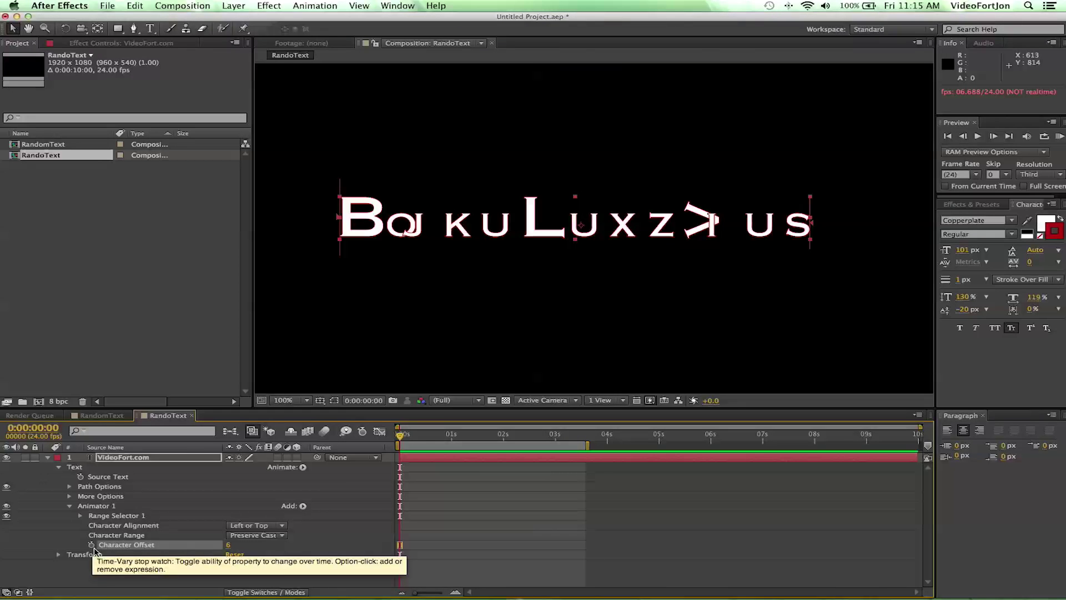
Replace the Character Offset expression with wiggle(4,40) and commit it.
alt+click(91, 546)
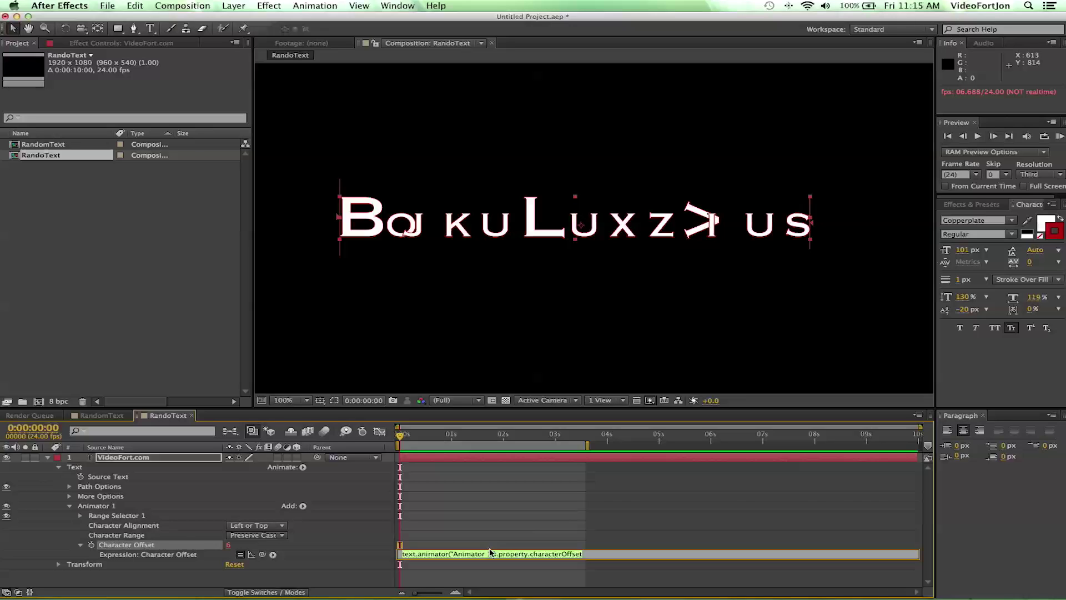
text(wiggle(4,40)
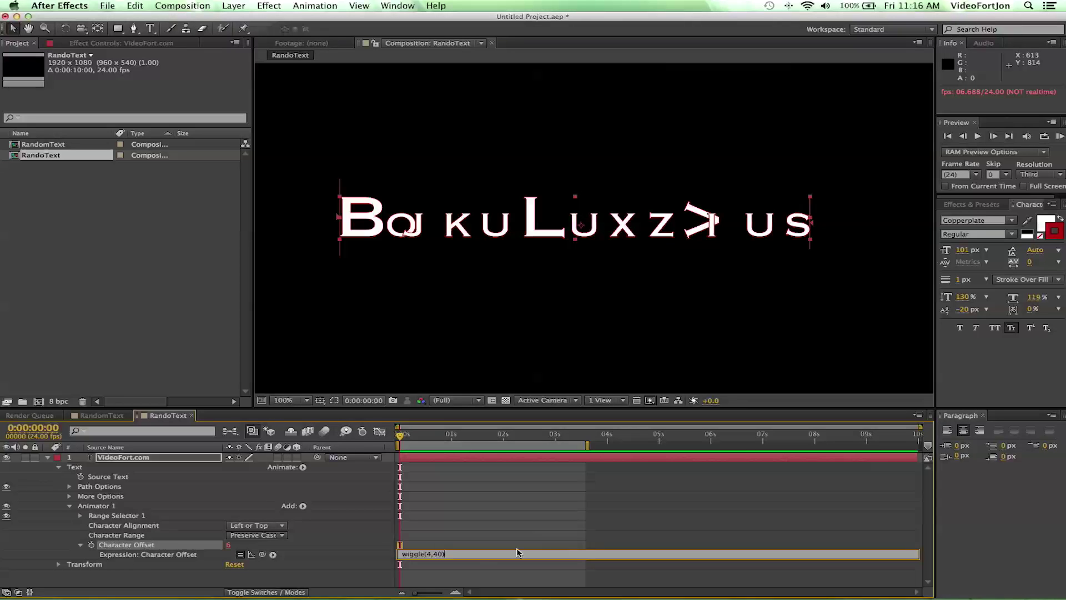
click(460, 535)
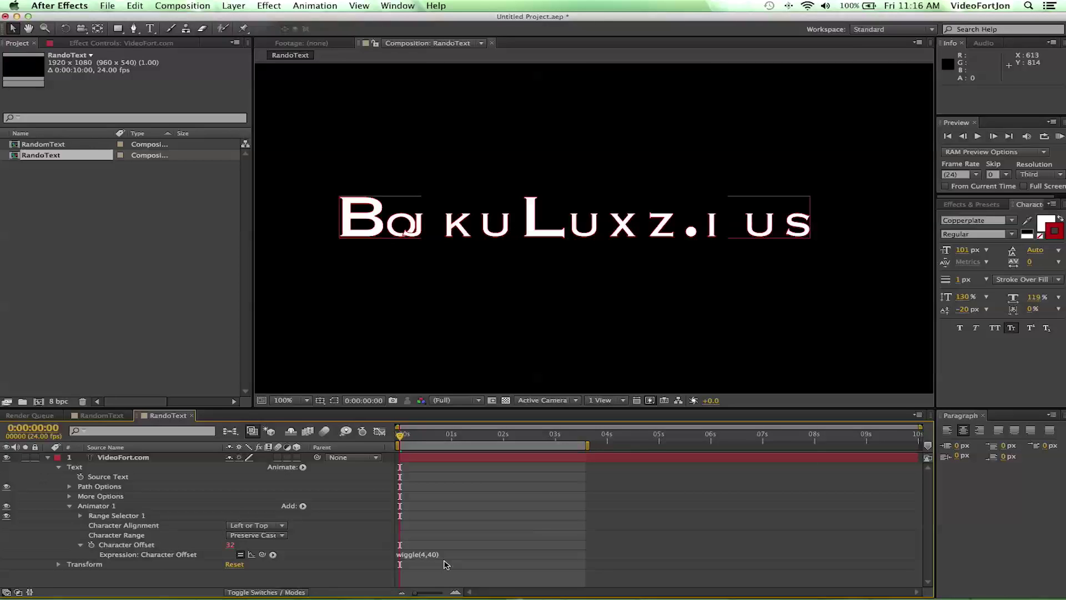
Play the wiggling letters, move the work-area end to 5:00, and return to 0.
click(398, 439)
drag(400, 437, 586, 464)
key(space)
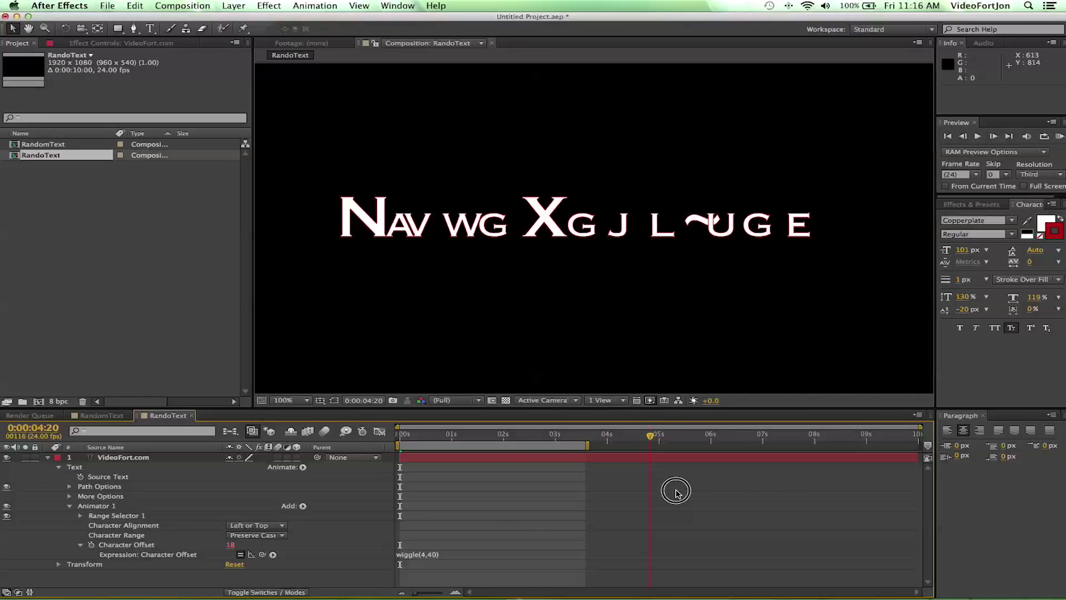
key(space)
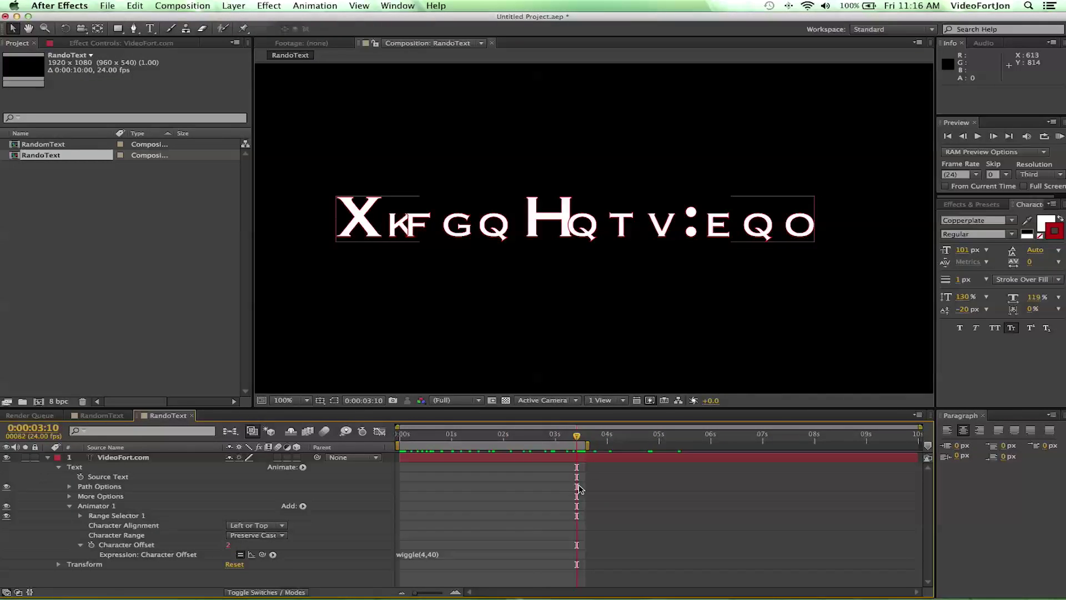
drag(590, 447, 665, 446)
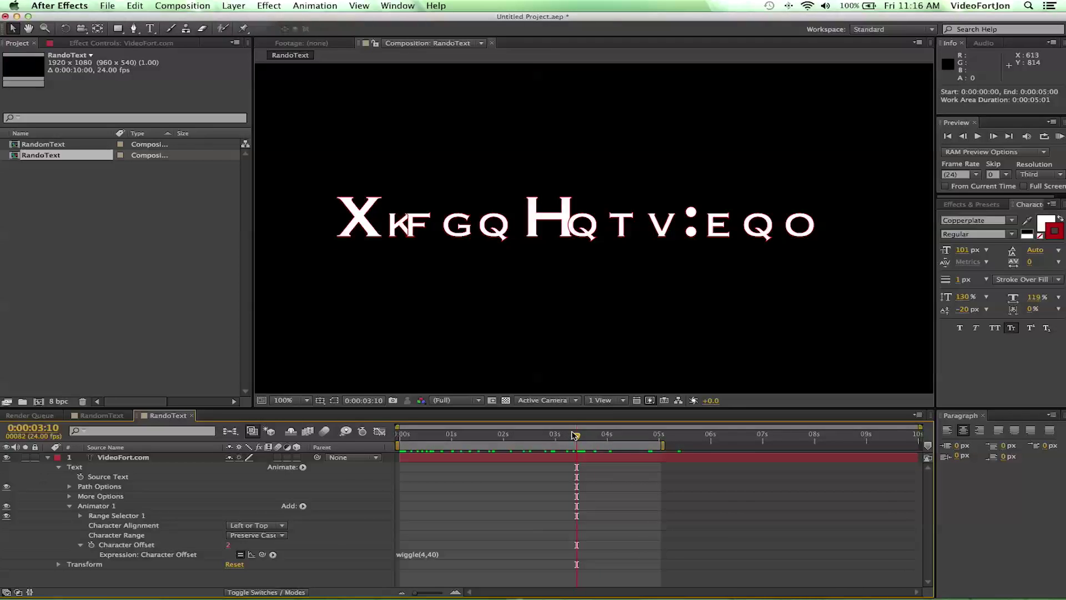
drag(577, 437, 349, 428)
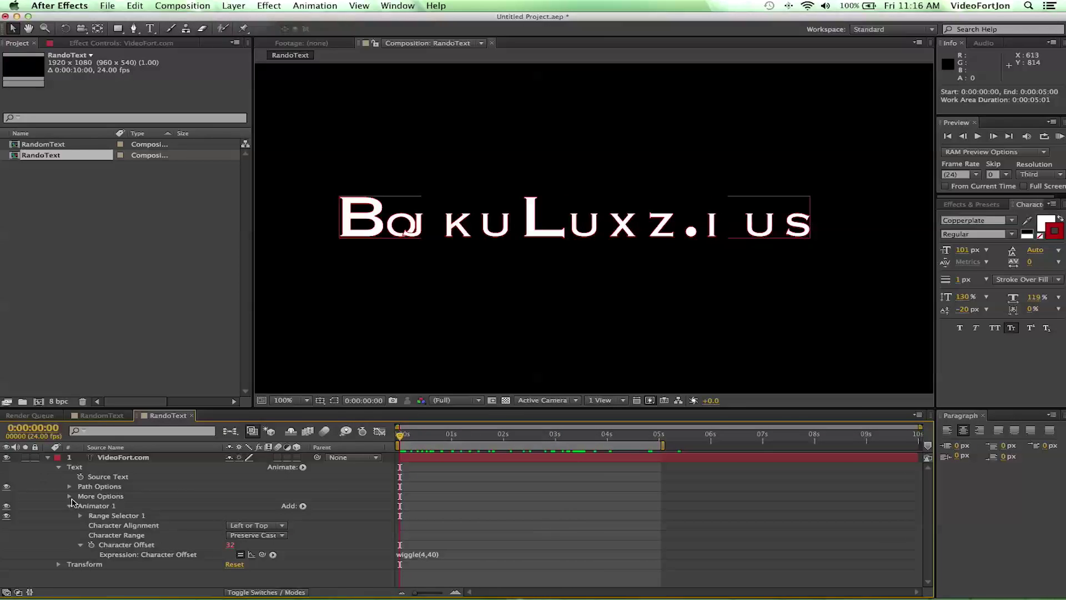
Expand Range Selector 1 > Advanced and switch Randomize Order On.
click(80, 517)
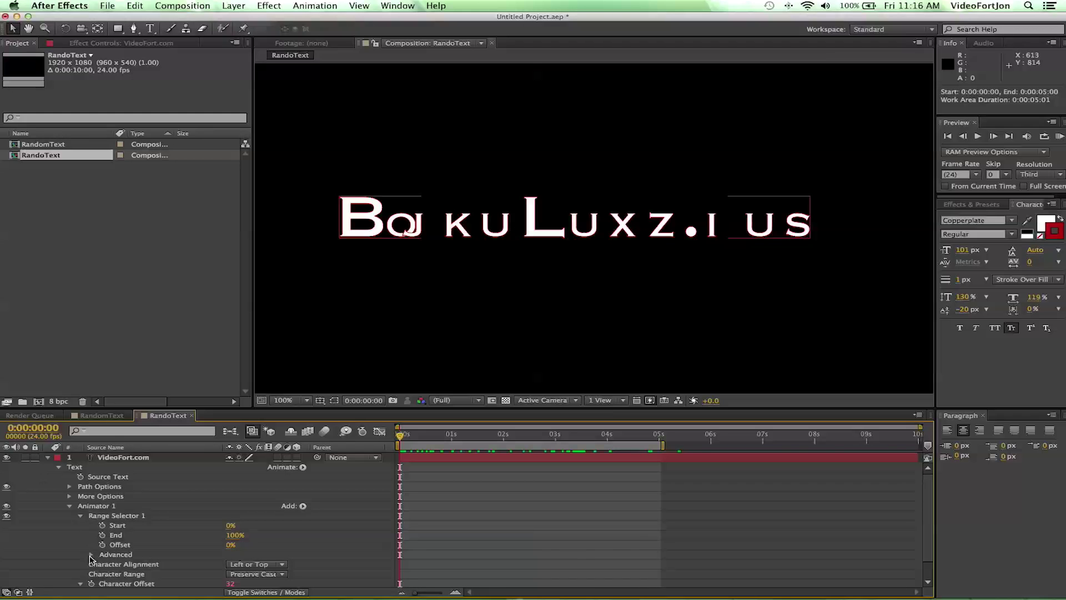
click(91, 555)
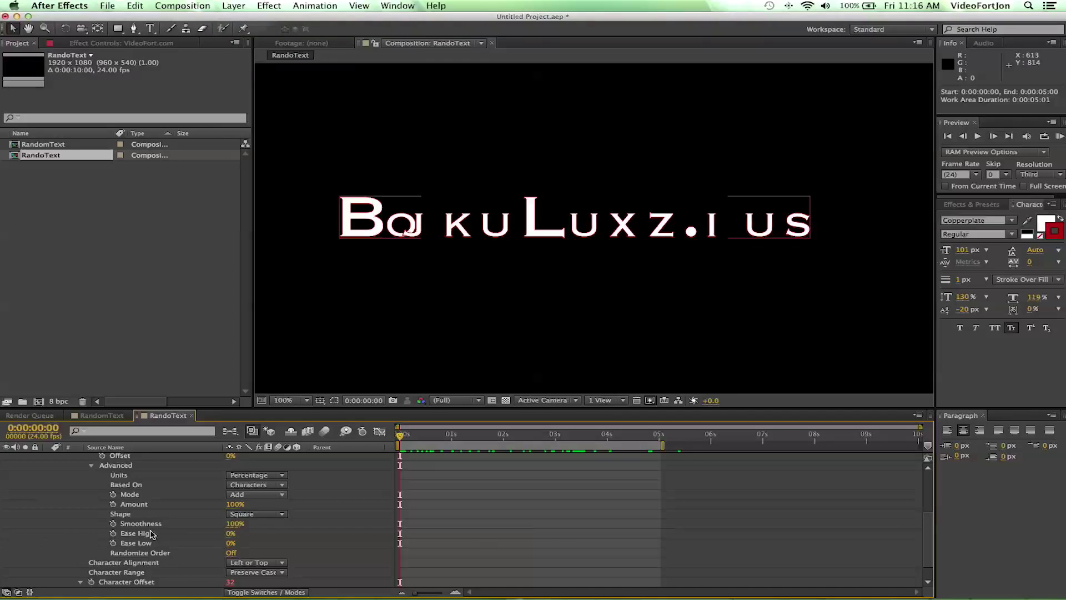
click(231, 554)
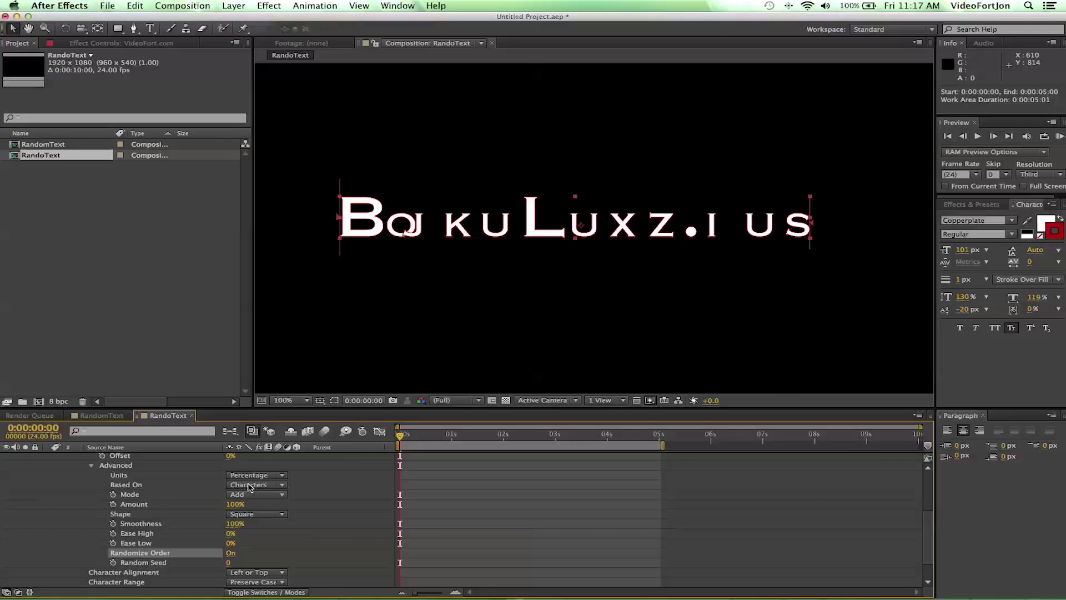
scroll(221, 510, up, 1)
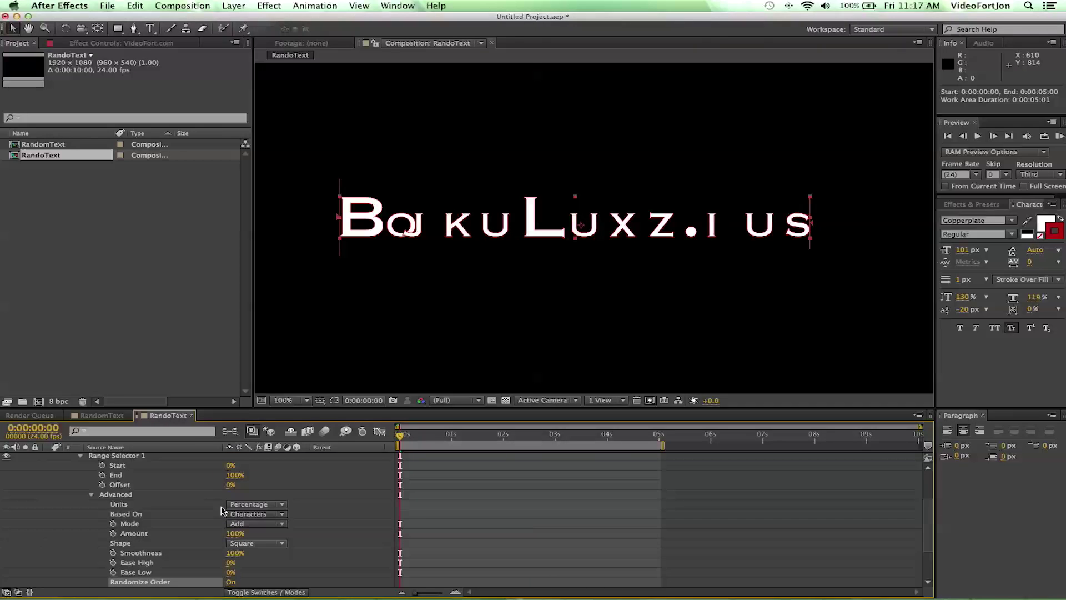
Keyframe the range selector Offset from 0% at the start to 100% near 3 seconds.
click(111, 487)
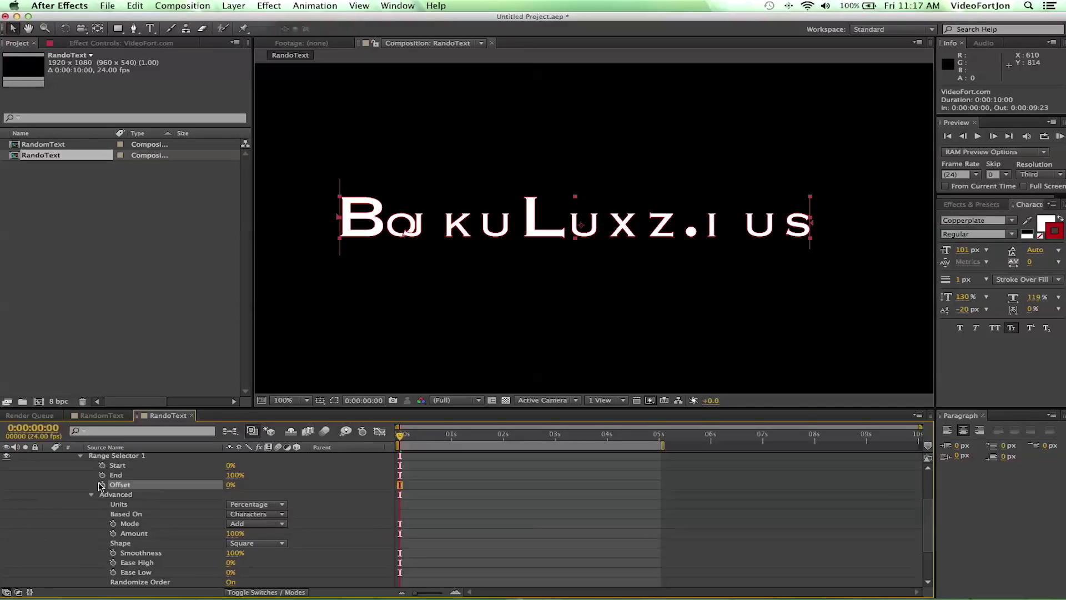
click(102, 485)
drag(399, 436, 557, 449)
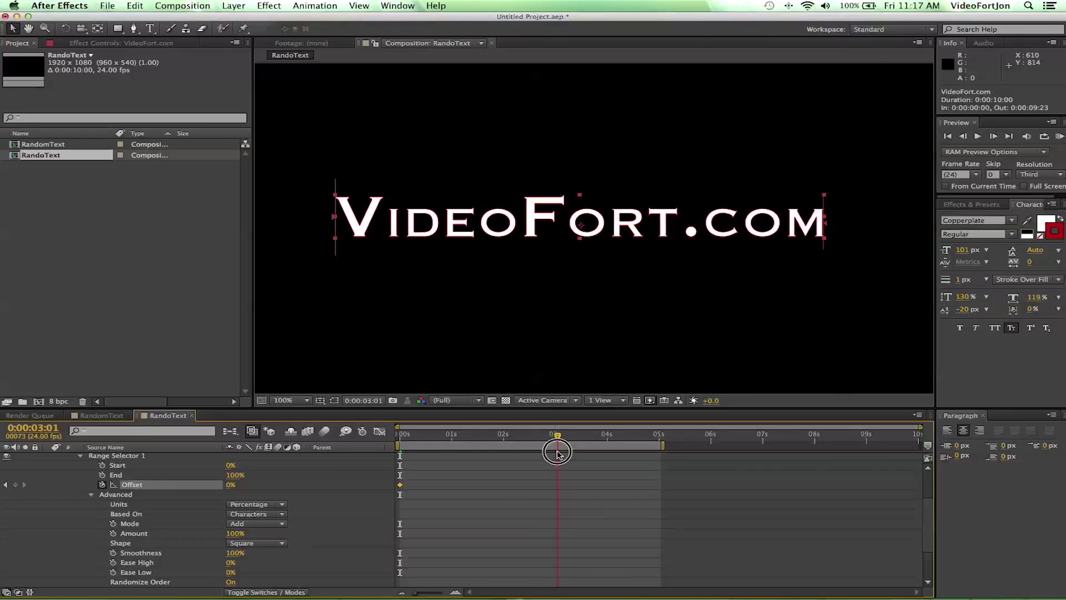
click(229, 485)
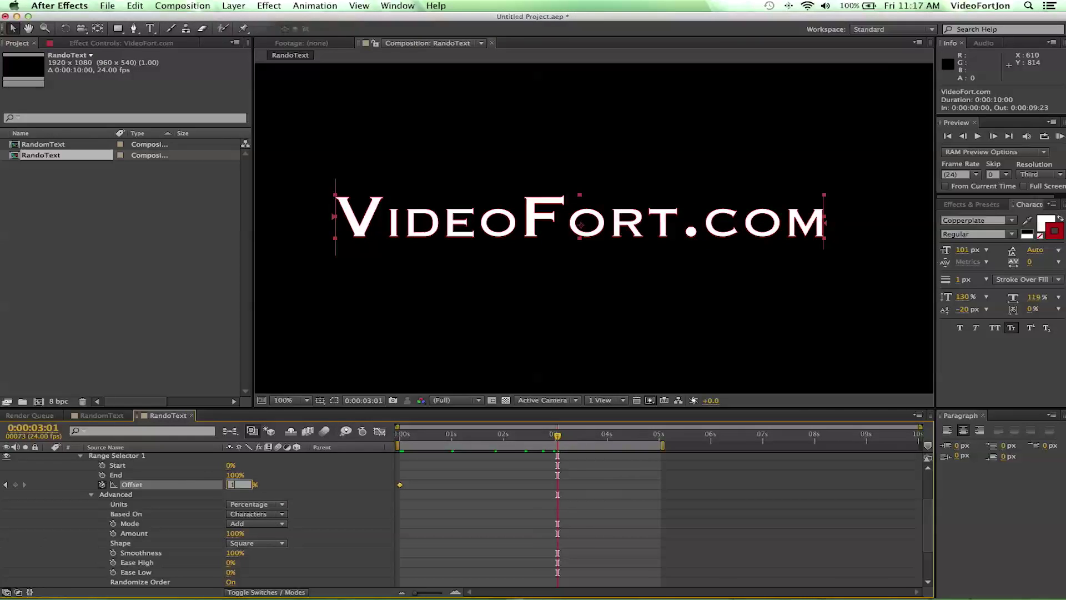
text(100)
key(Return)
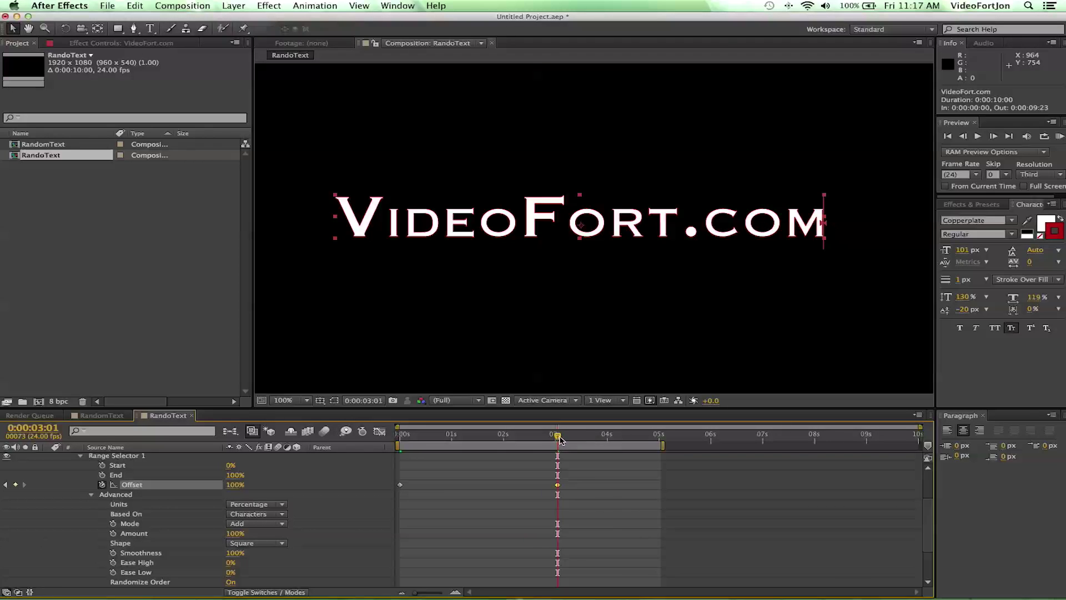
Scrub through the resolve, then turn Randomize Order Off to compare.
drag(560, 439, 401, 452)
scroll(257, 549, down, 1)
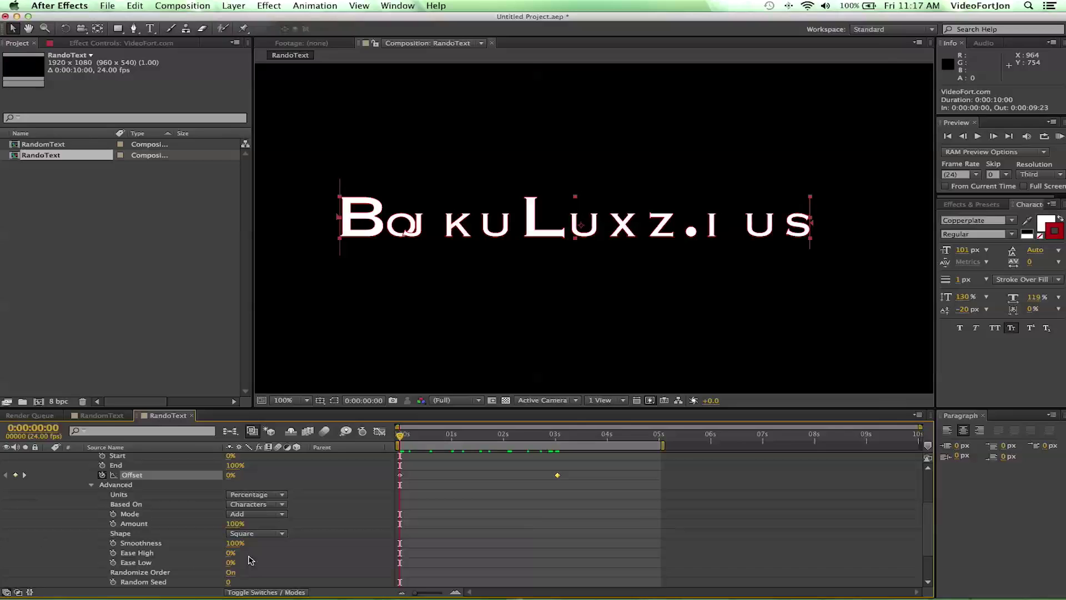
drag(400, 437, 565, 443)
click(228, 573)
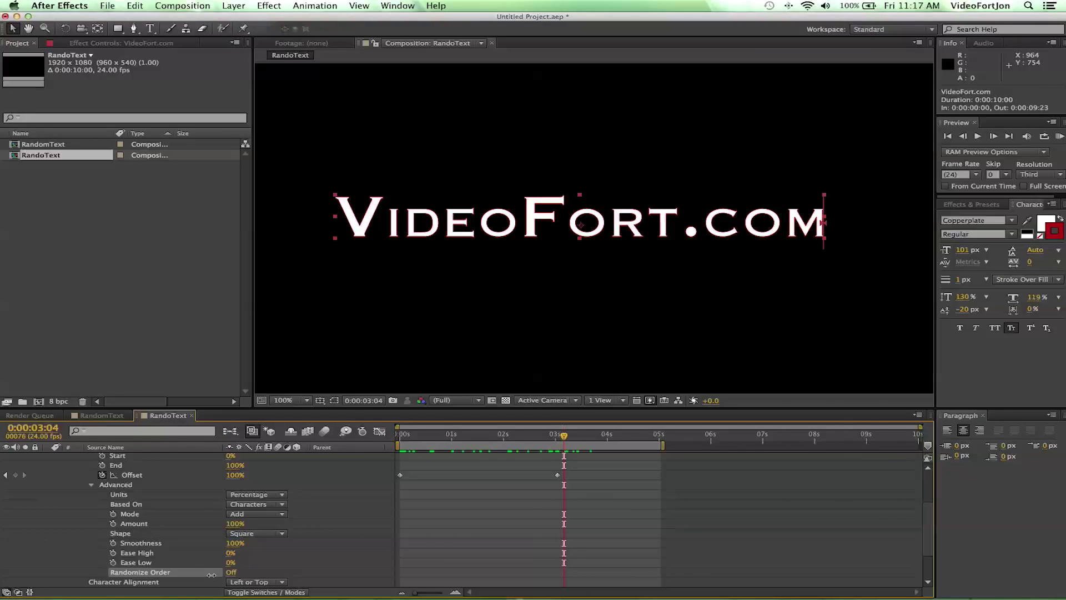
drag(412, 441, 486, 453)
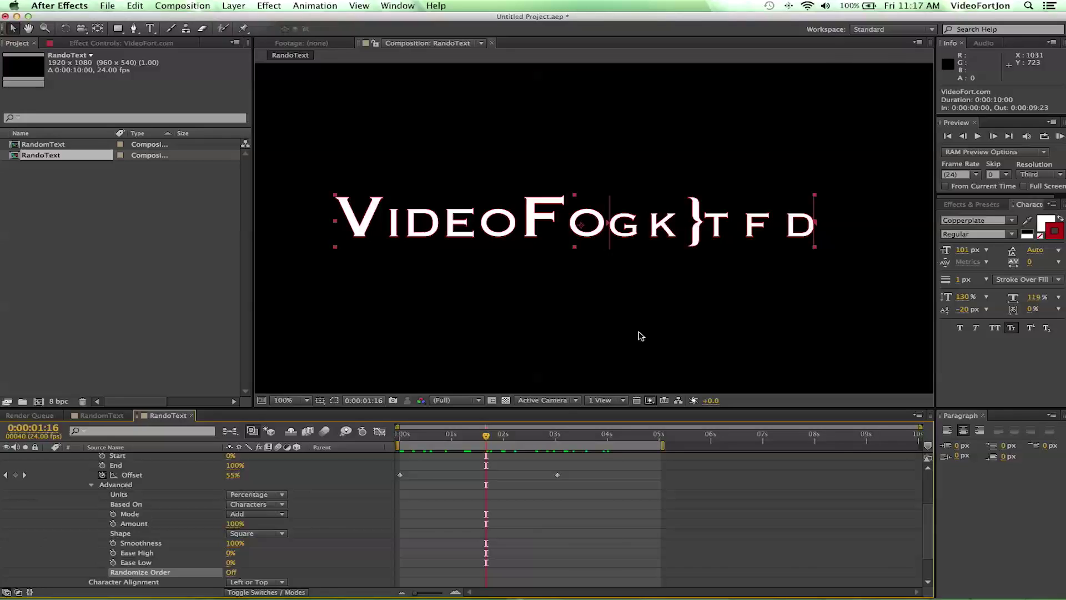
Delete '.com' from the text layer so it reads 'VideoFort', then scrub back through the scramble.
drag(486, 437, 568, 442)
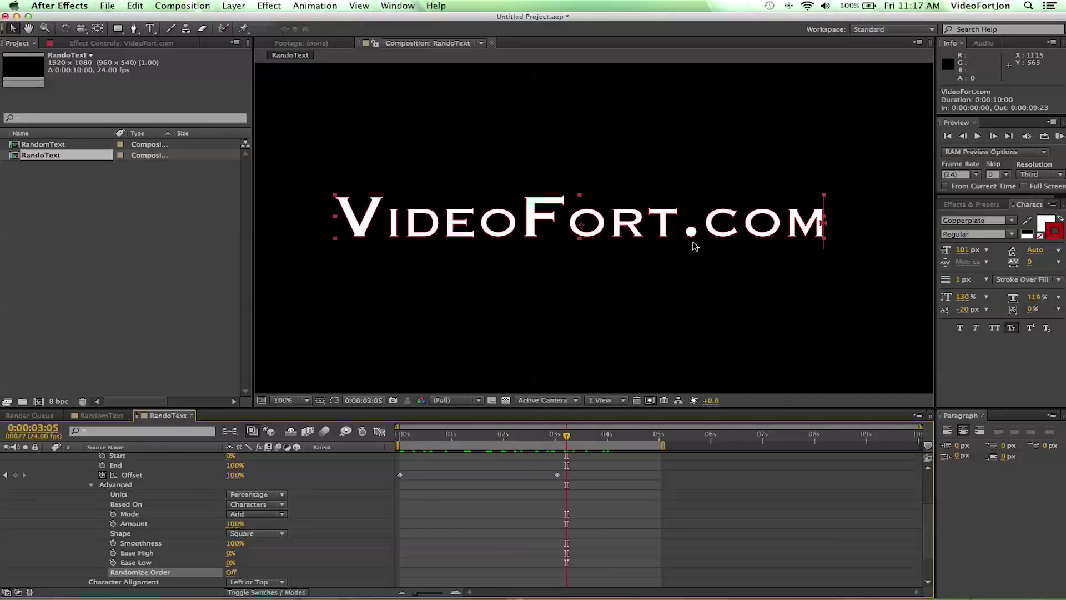
double_click(693, 229)
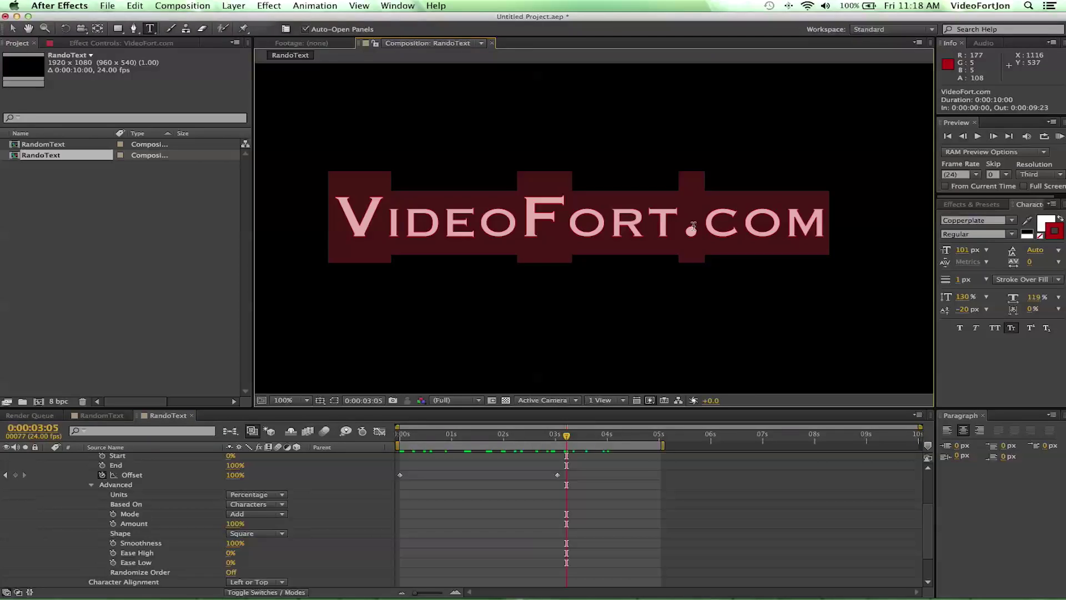
click(693, 226)
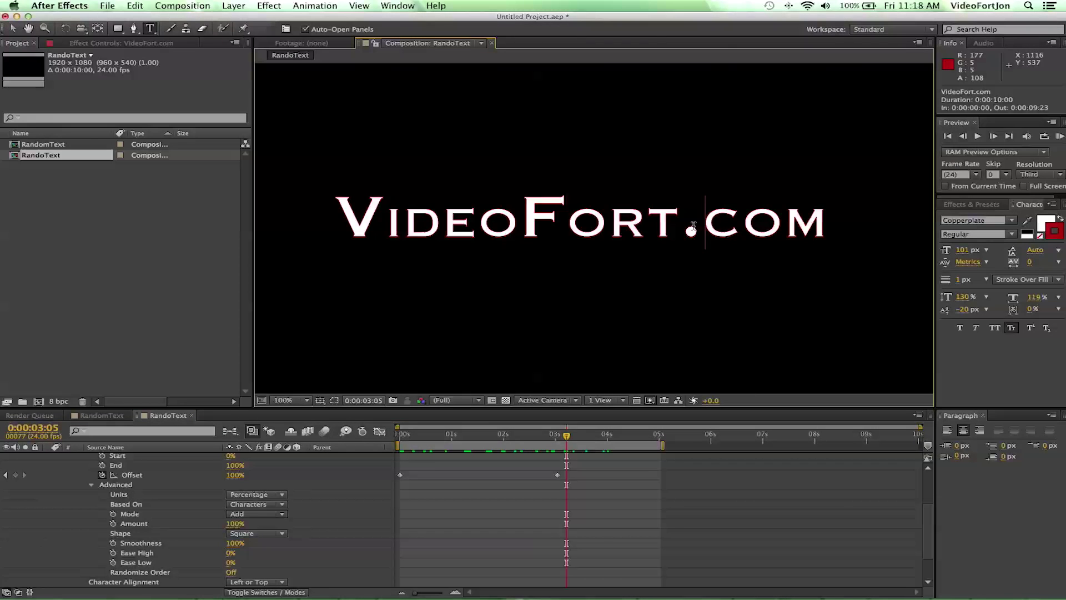
drag(693, 226, 835, 223)
key(BackSpace)
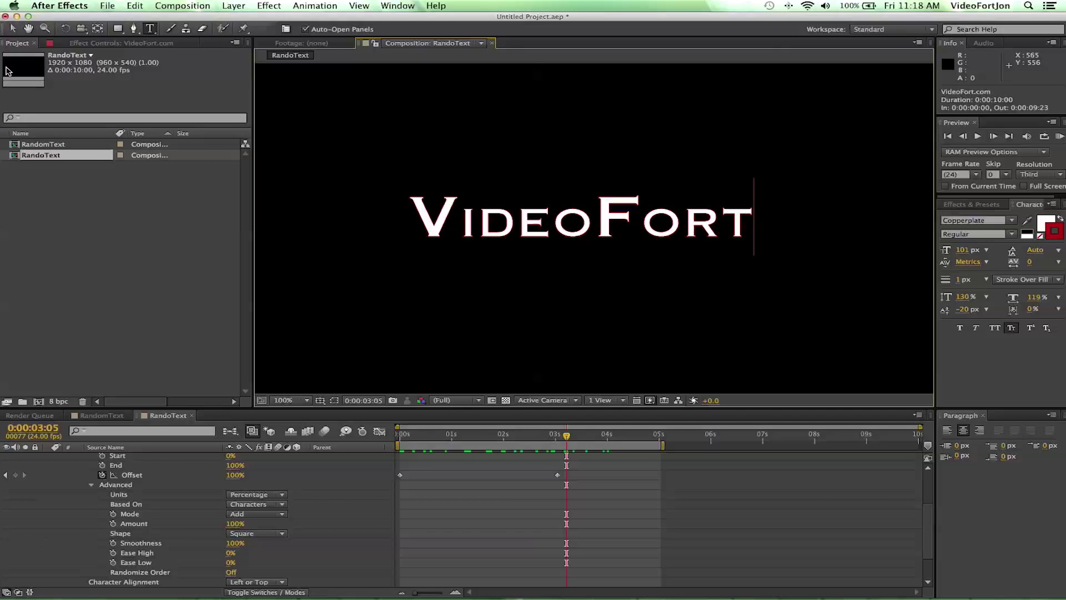
click(12, 28)
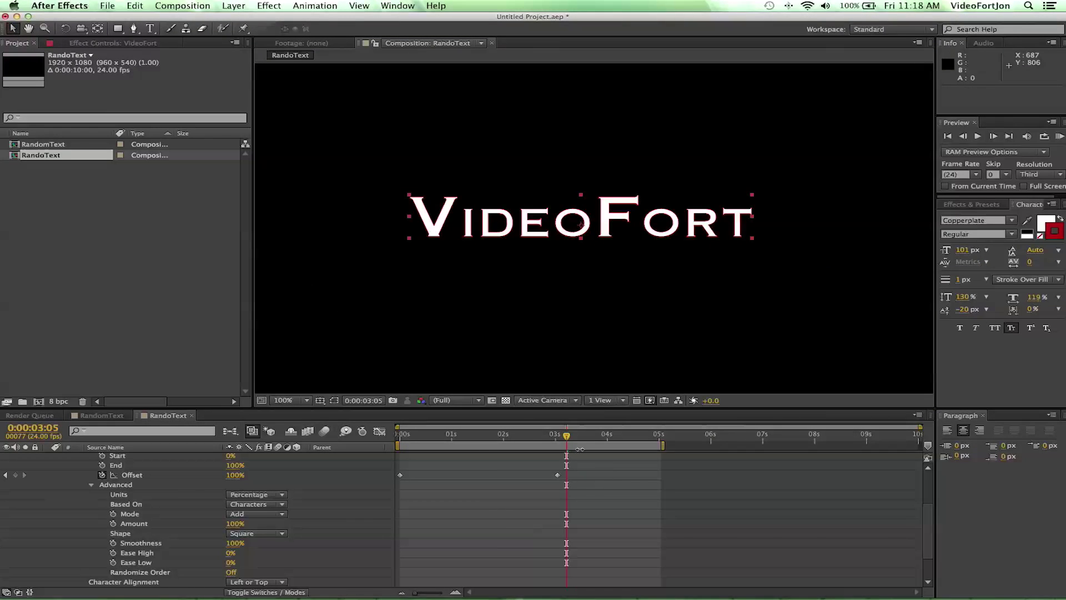
drag(572, 441, 534, 445)
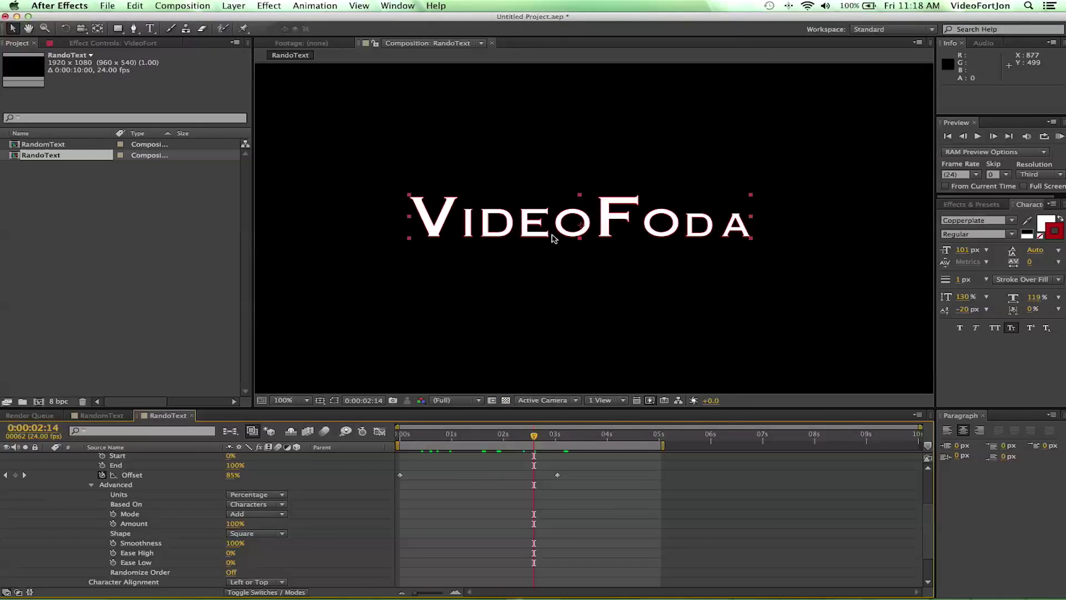
Try Adjust Kerning for the animator's Character Alignment, then settle on Center.
click(465, 439)
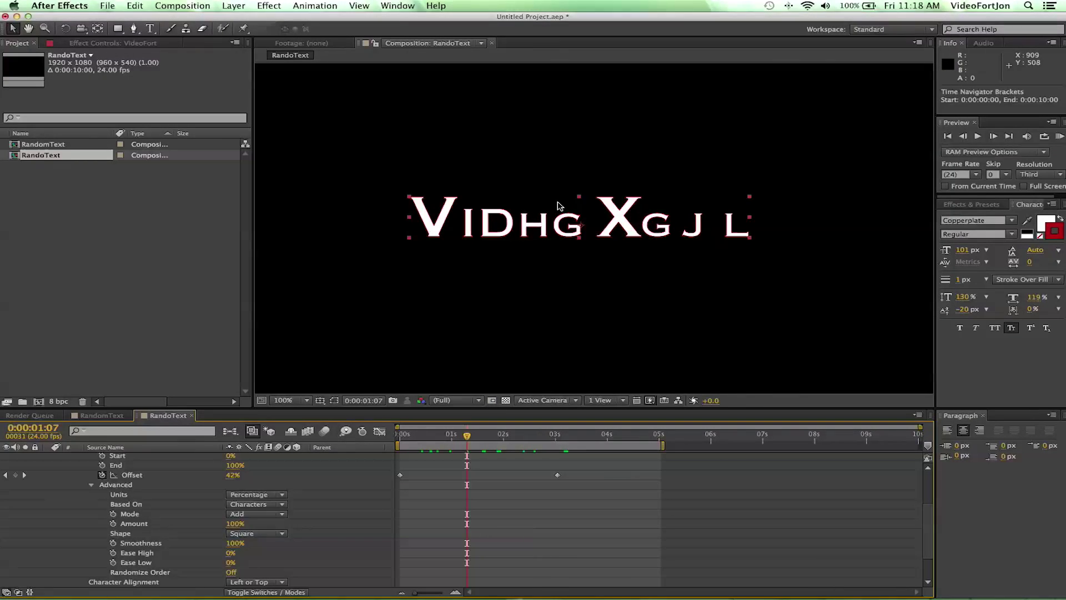
scroll(335, 512, down, 3)
click(109, 544)
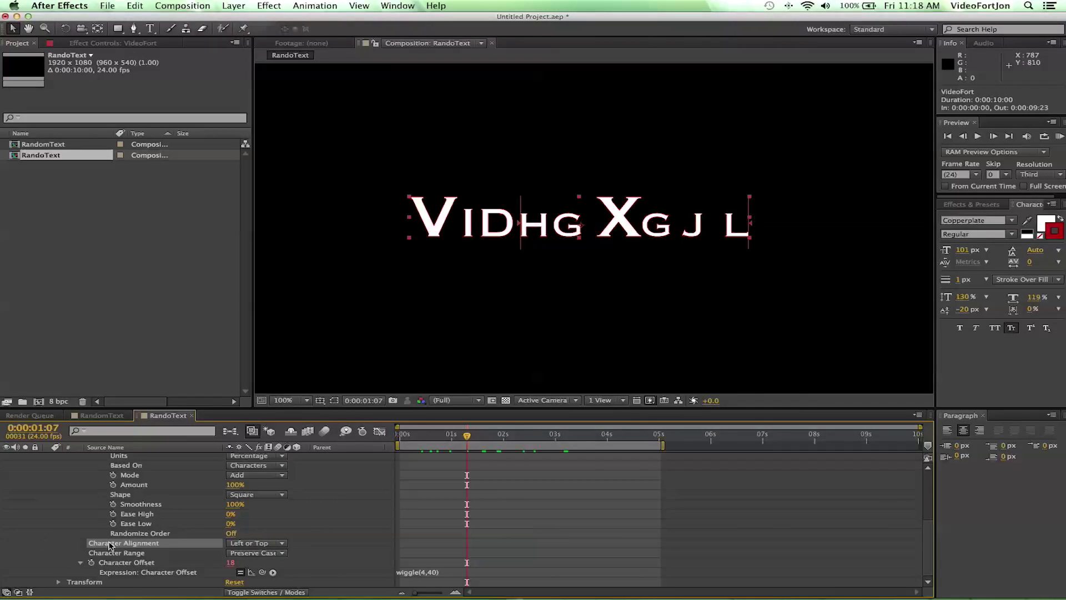
click(244, 543)
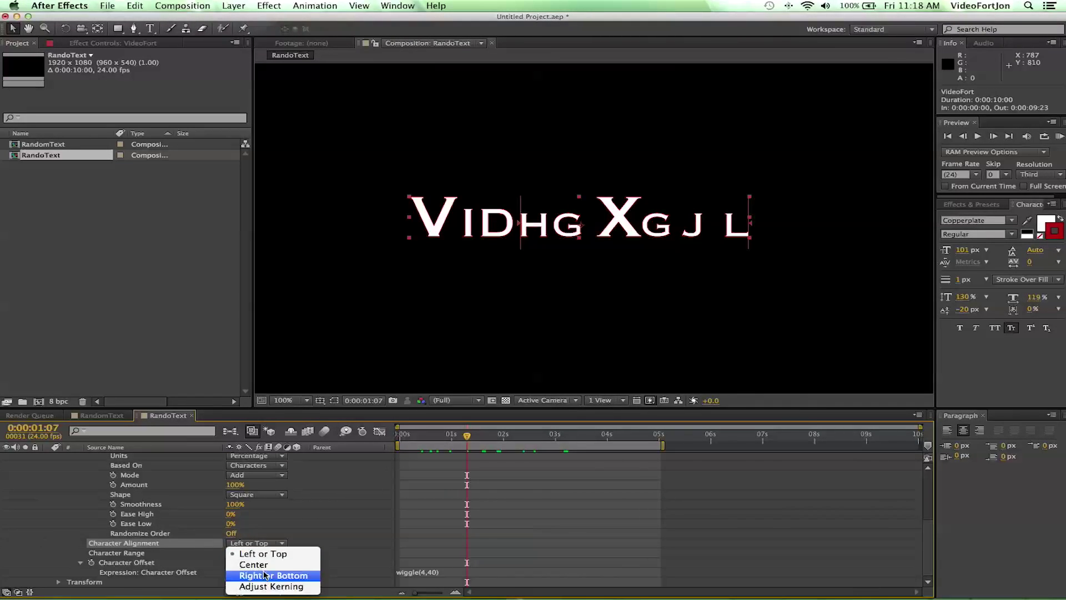
click(265, 587)
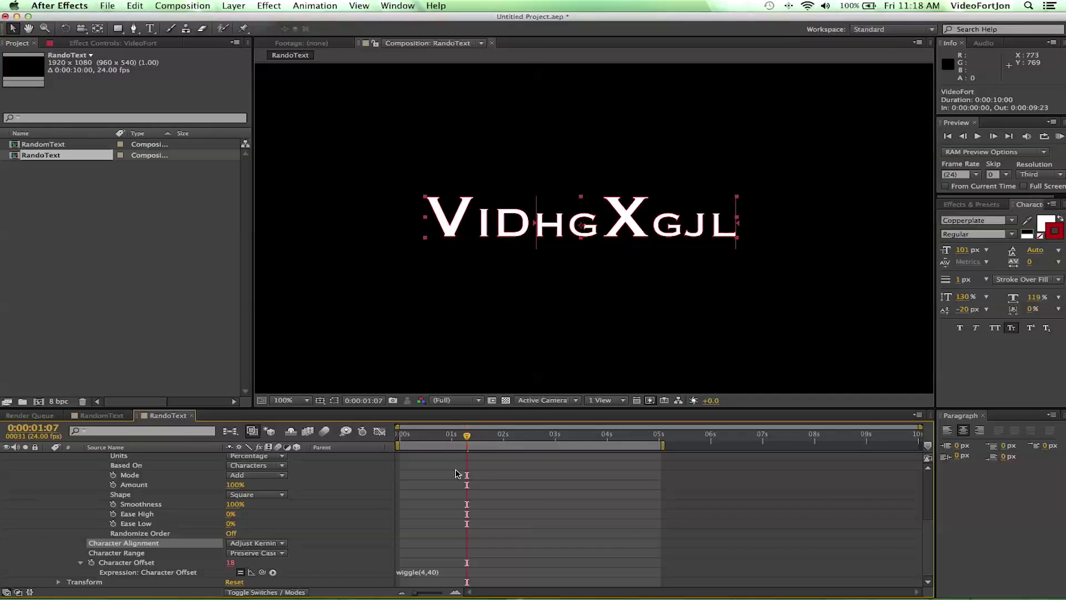
mouse_move(456, 440)
mouse_down()
mouse_move(405, 440)
mouse_move(528, 436)
mouse_move(435, 439)
mouse_move(478, 438)
mouse_move(451, 443)
mouse_up()
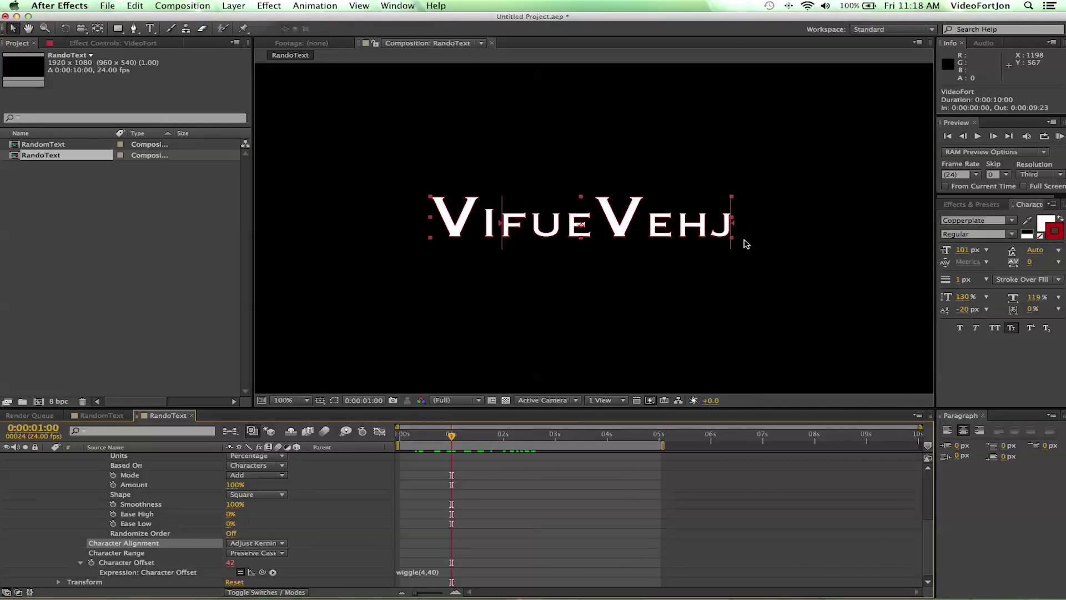
click(255, 546)
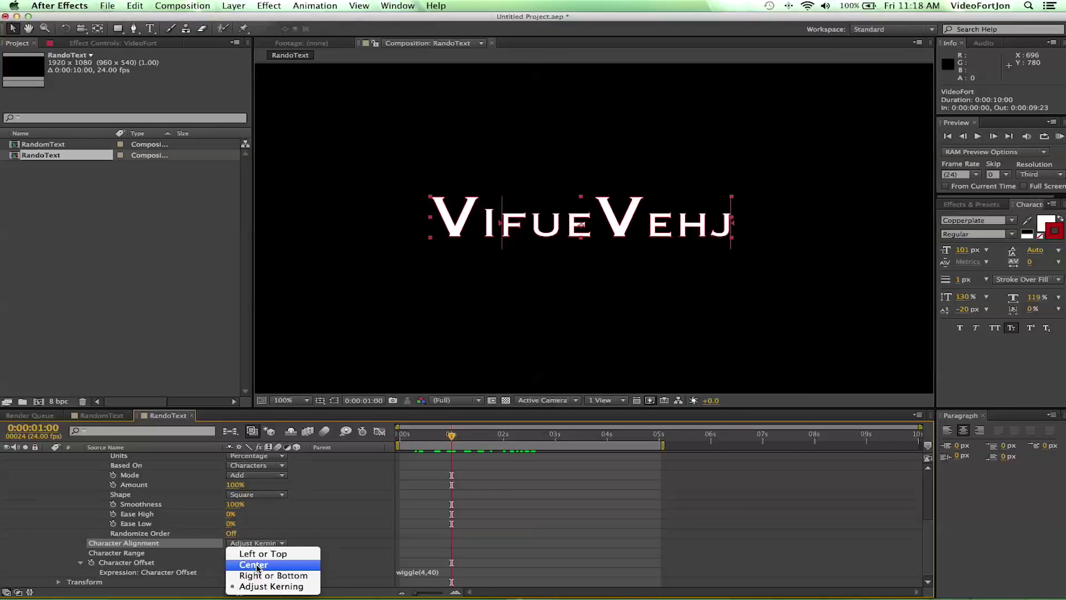
click(255, 564)
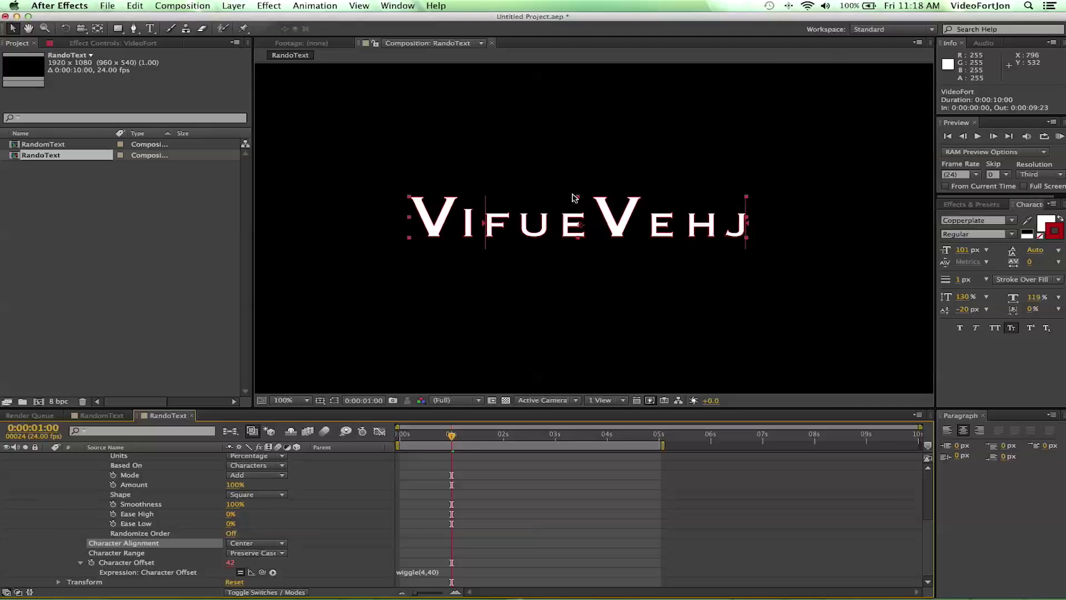
Preview the centred letters and keep the range selector Based On set to Characters.
drag(408, 436, 526, 454)
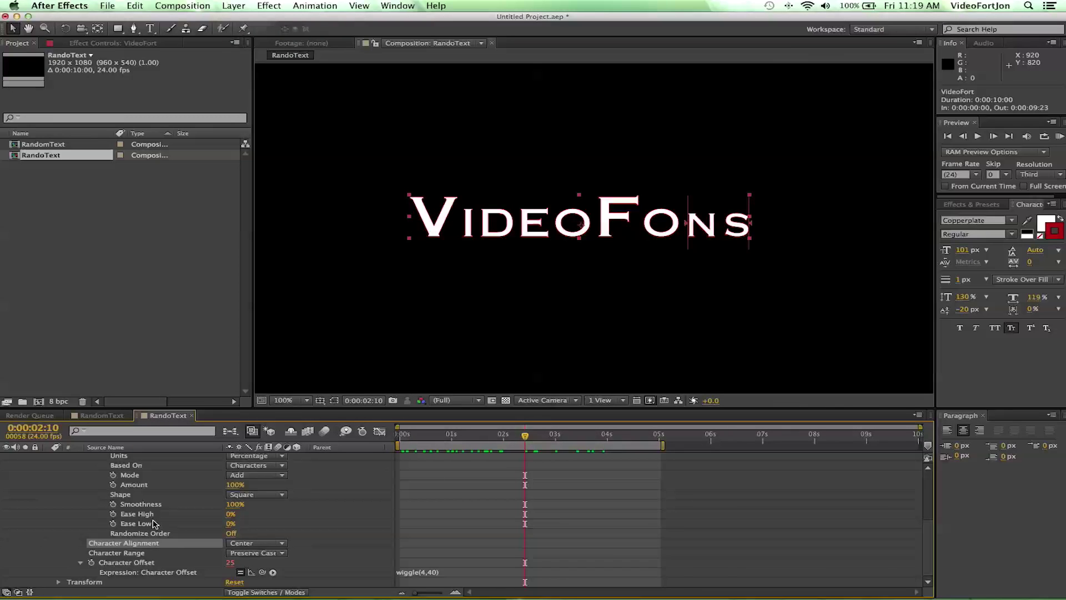
scroll(155, 524, up, 3)
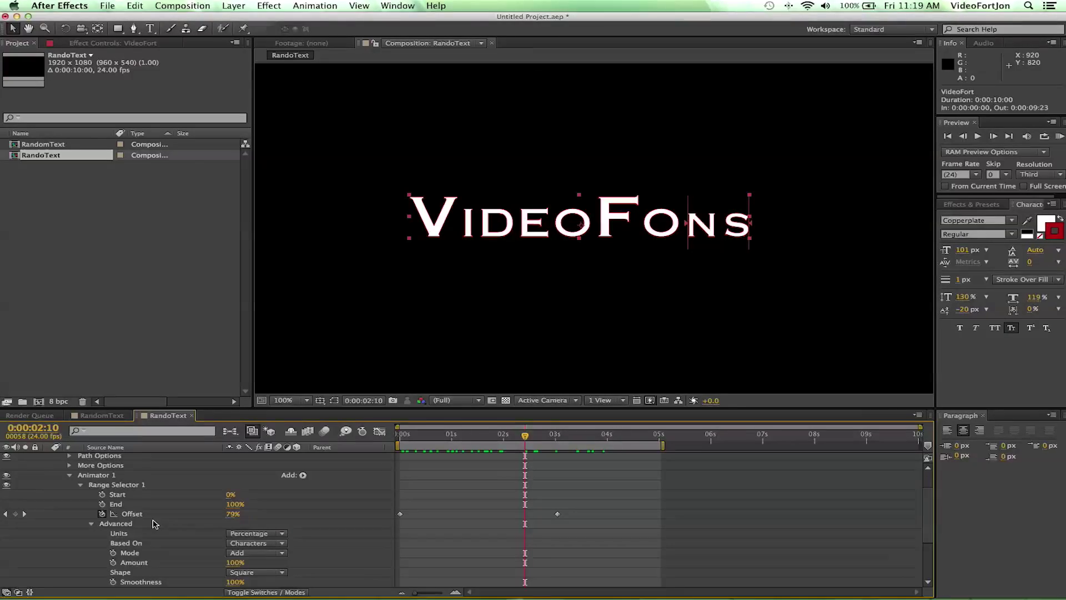
click(238, 544)
click(238, 547)
click(238, 544)
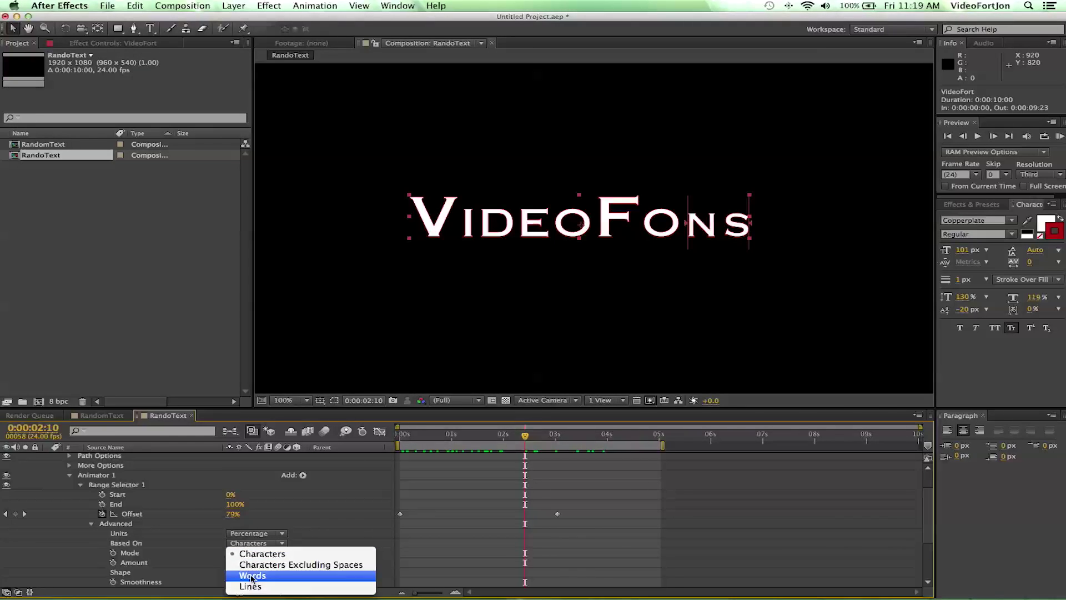
click(194, 555)
Change the range selector Shape from Square to Ramp Up and scrub to check the resolve.
scroll(194, 554, down, 3)
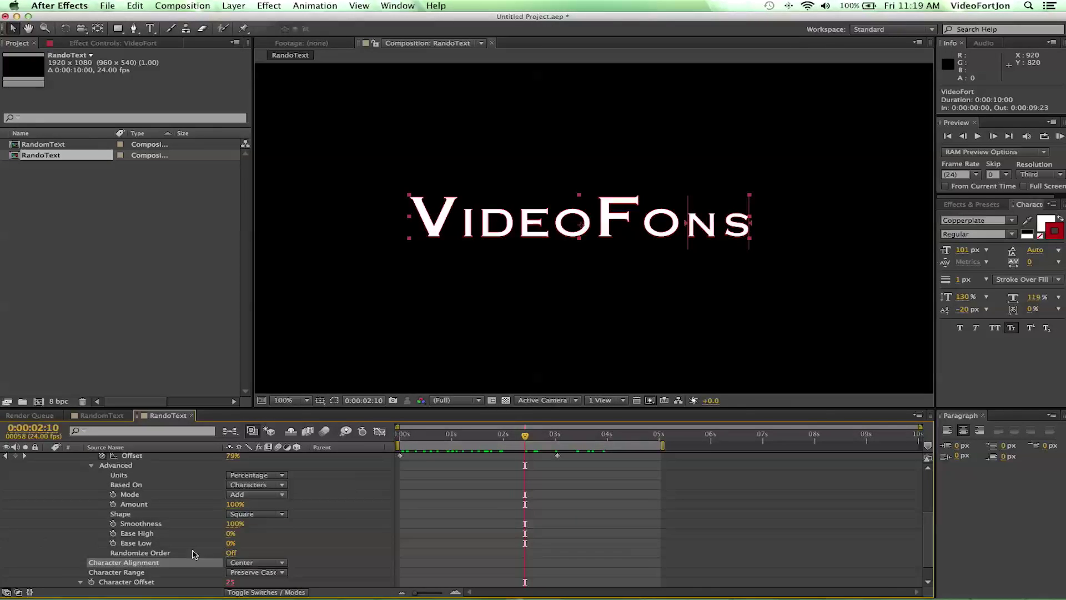
click(240, 515)
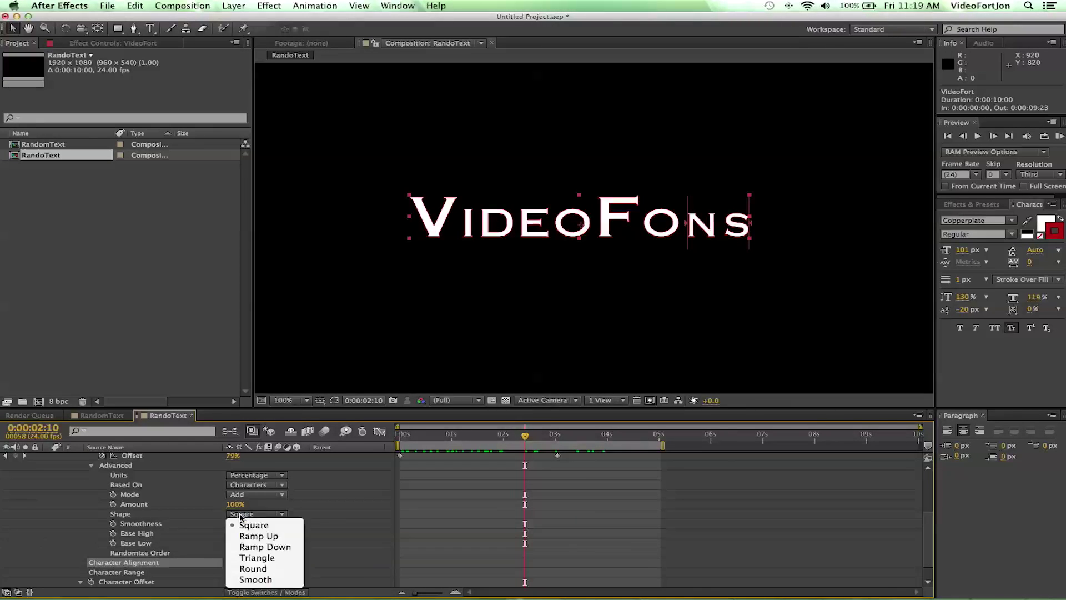
click(256, 537)
drag(468, 432, 490, 436)
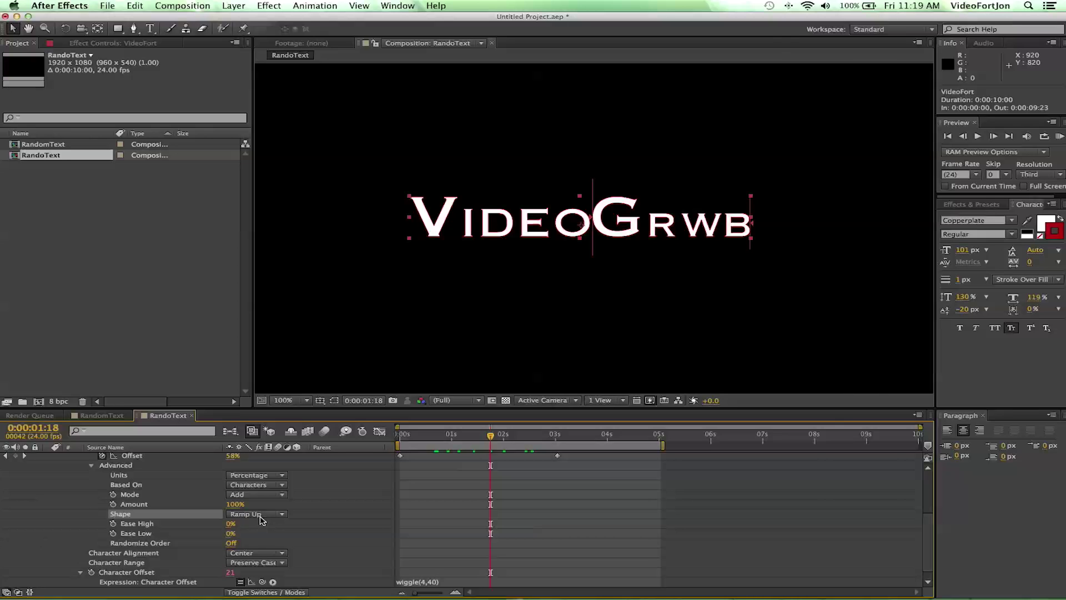
From the start, turn Randomize Order on and preview the letters resolving into 'VideoFort'.
key(Home)
click(231, 544)
scroll(317, 522, down, 1)
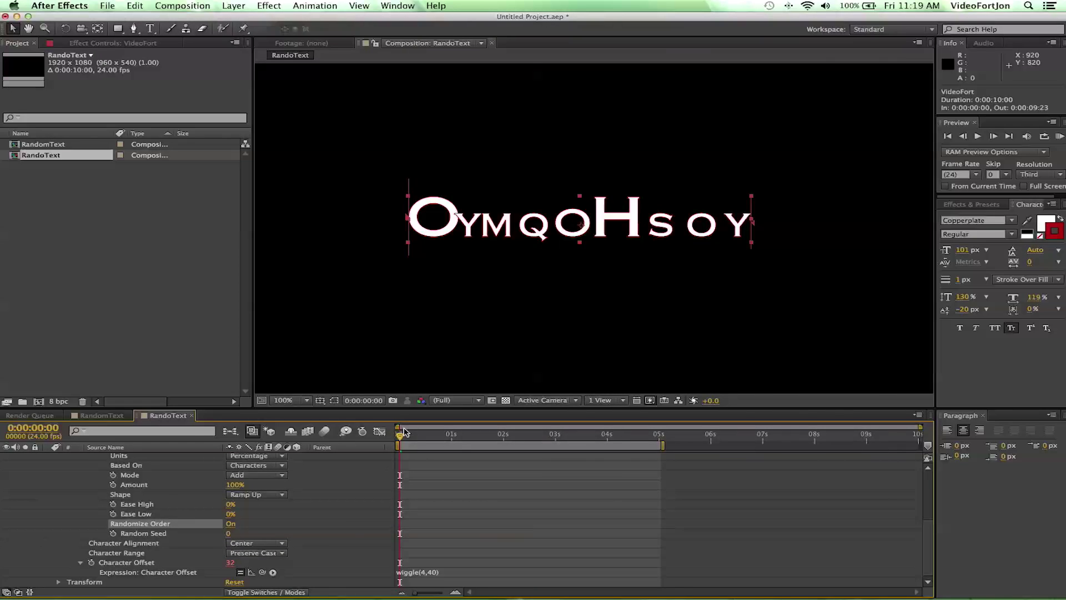
key(space)
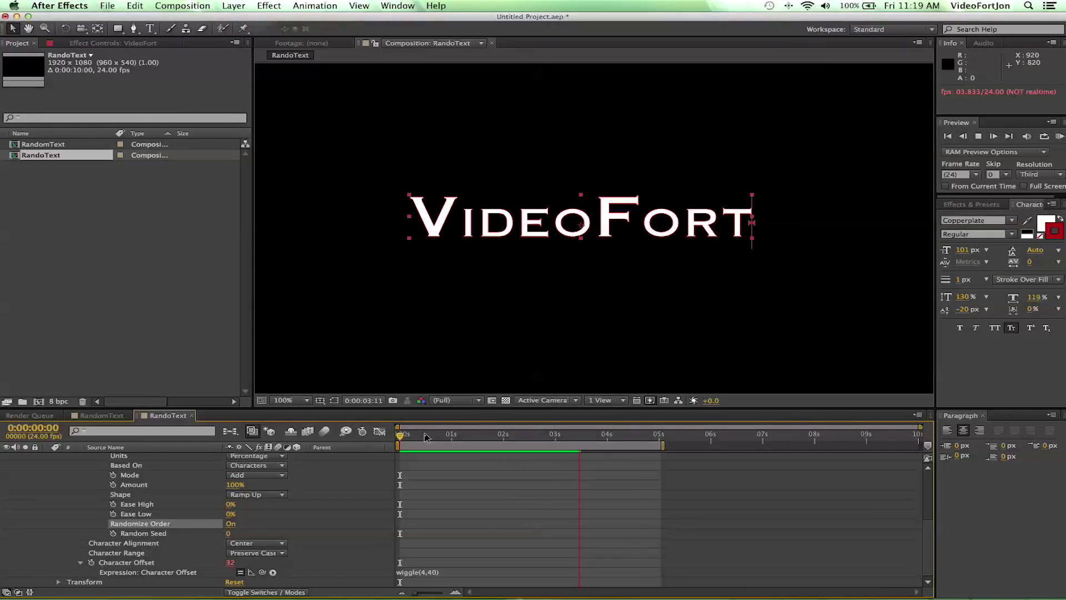
key(space)
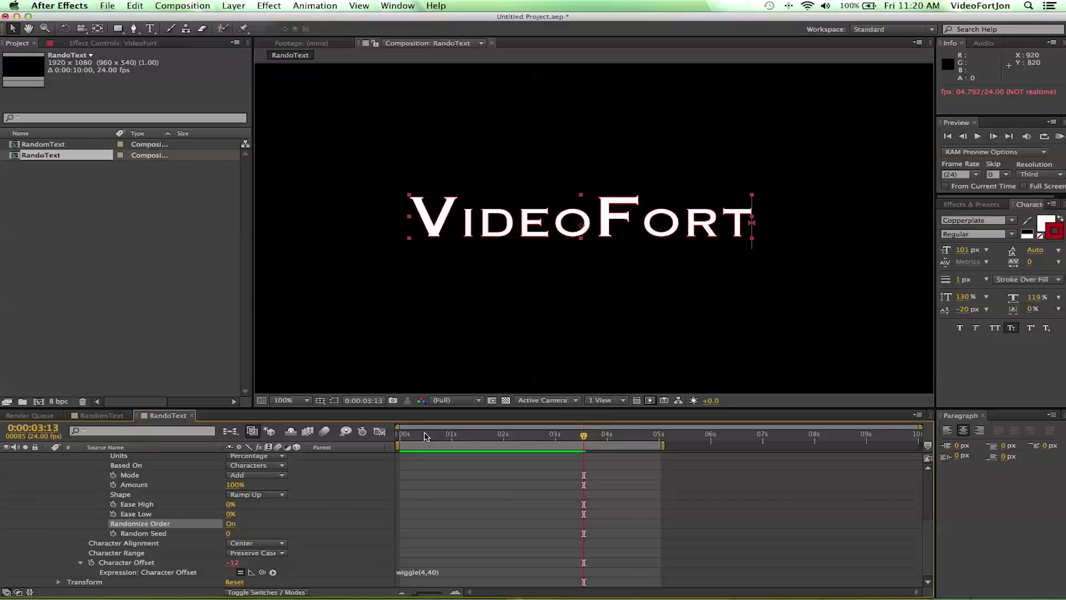